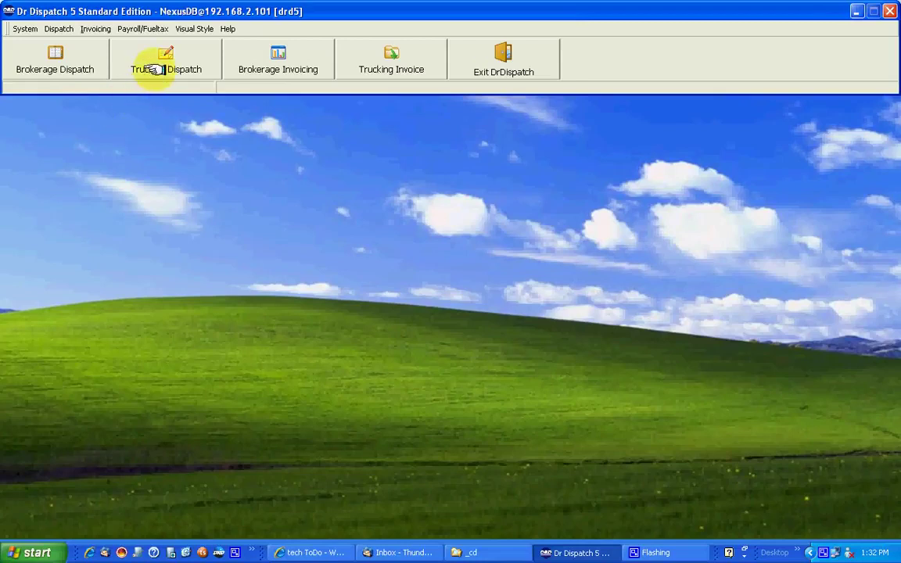
# Launch the Trucking System window from the main toolbar's Trucking Dispatch button
pyautogui.click(154, 69)
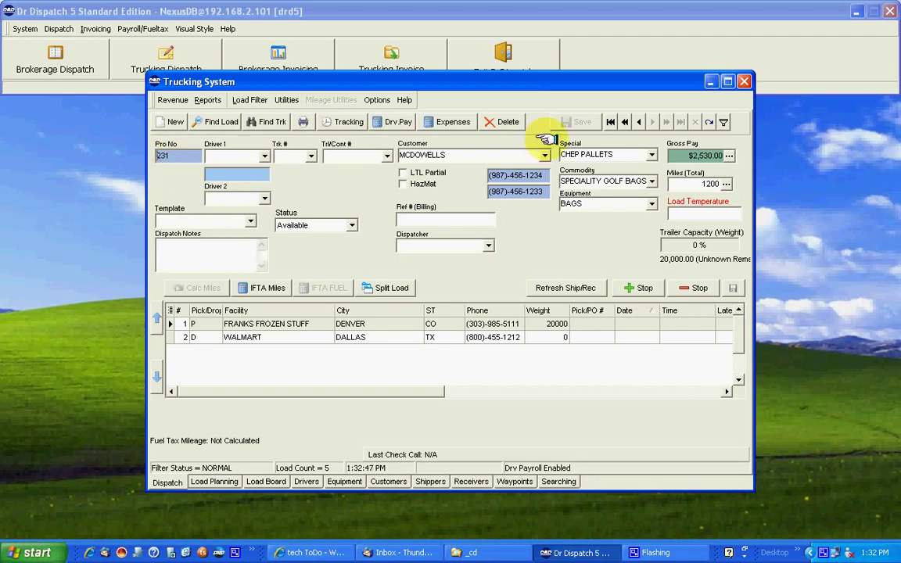
# Step back through load records to Pro No 229, the WALMART split load
pyautogui.click(639, 122)
pyautogui.click(639, 122)
pyautogui.click(640, 122)
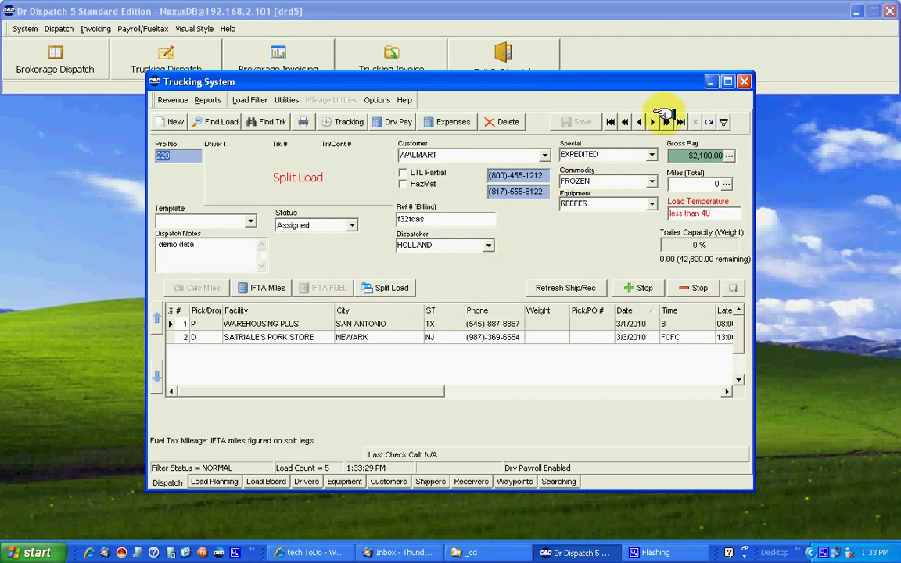
# Move between master load 229 and split legs 229.01 and 229.02
pyautogui.click(650, 122)
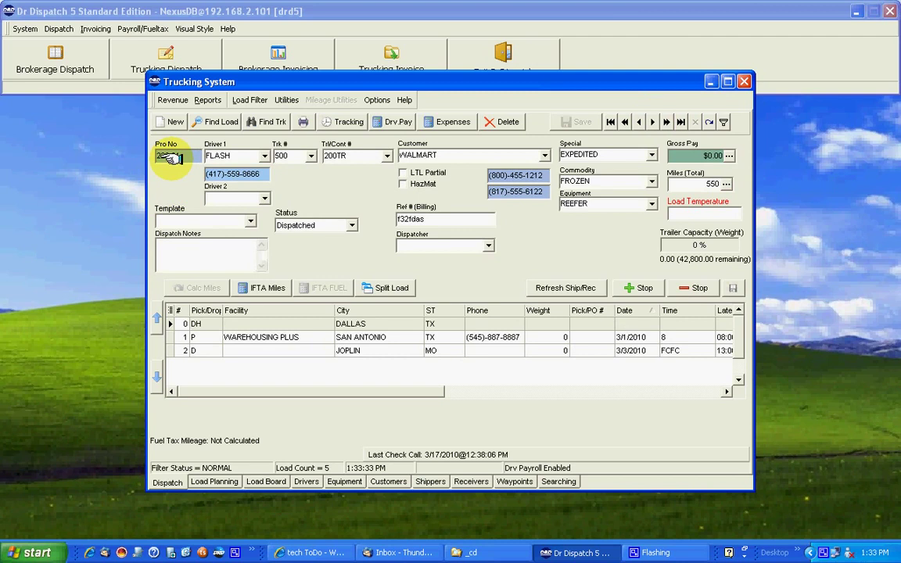
pyautogui.click(640, 121)
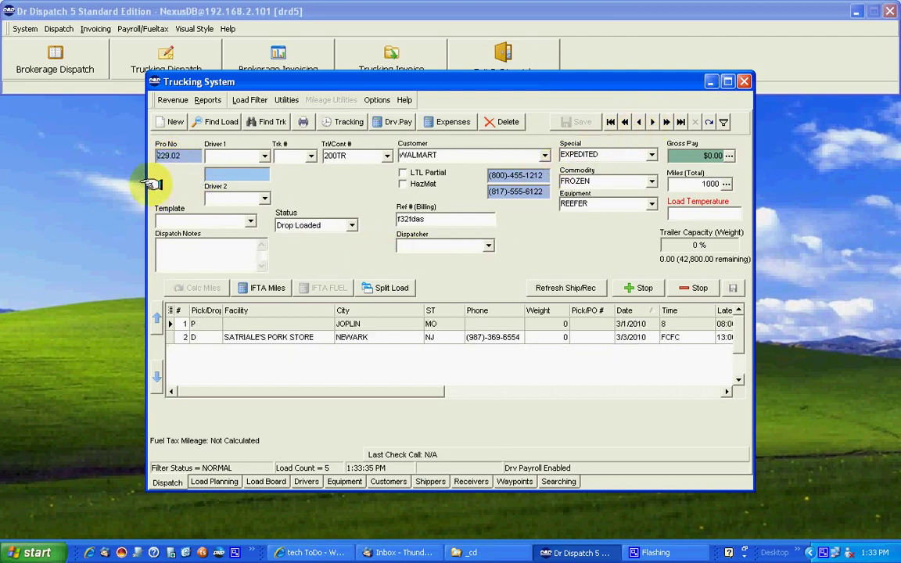
pyautogui.click(624, 122)
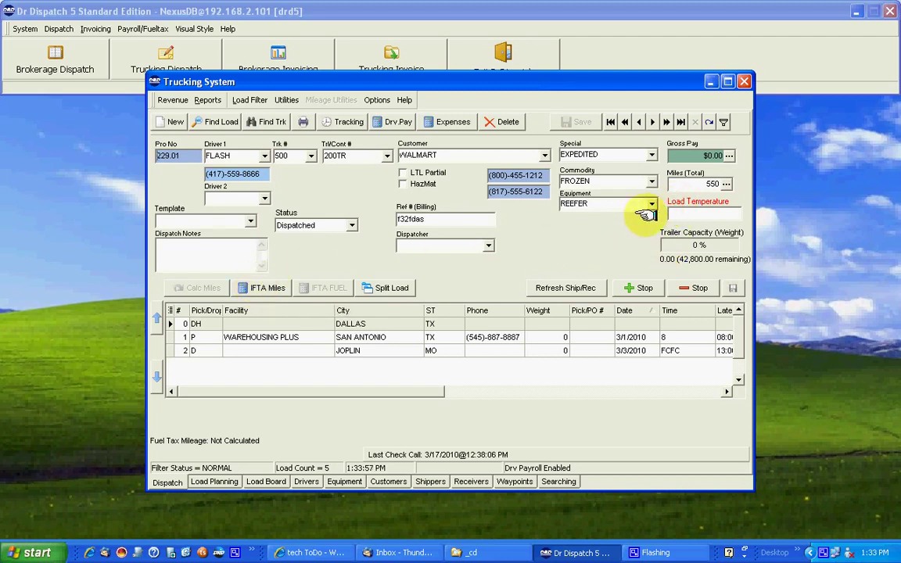
pyautogui.click(635, 122)
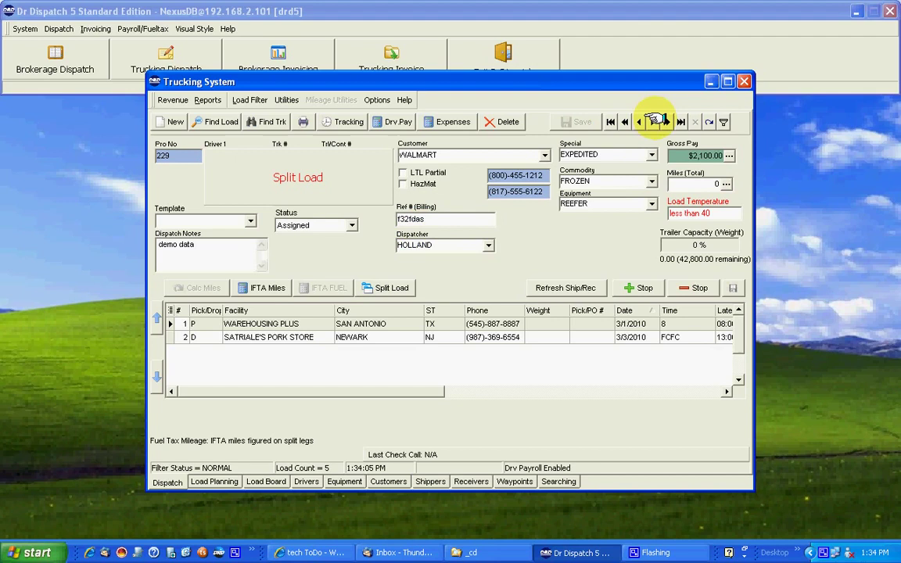
pyautogui.click(654, 122)
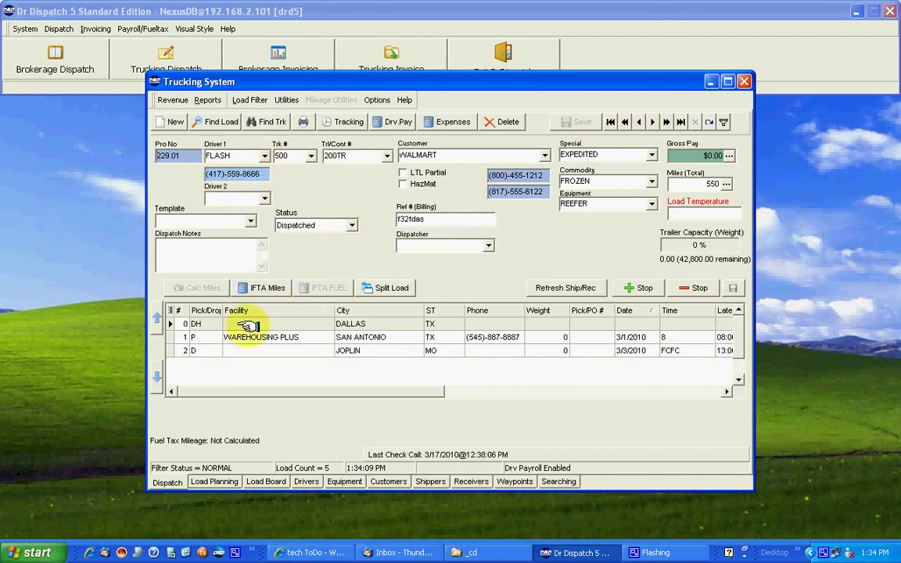
# Inspect leg stops: Dallas deadhead, Warehousing Plus pickup, Joplin delivery, and 229.02's Newark delivery
pyautogui.click(249, 325)
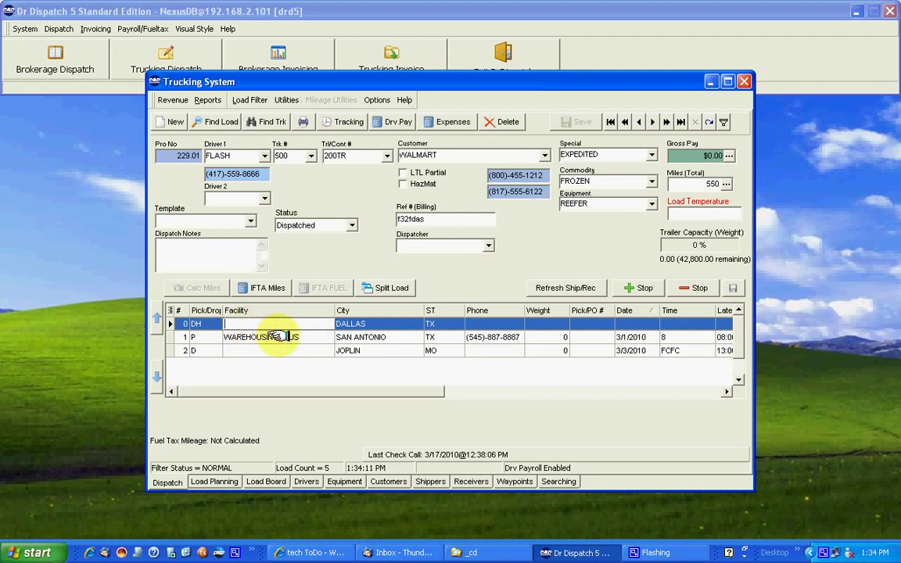
pyautogui.click(269, 336)
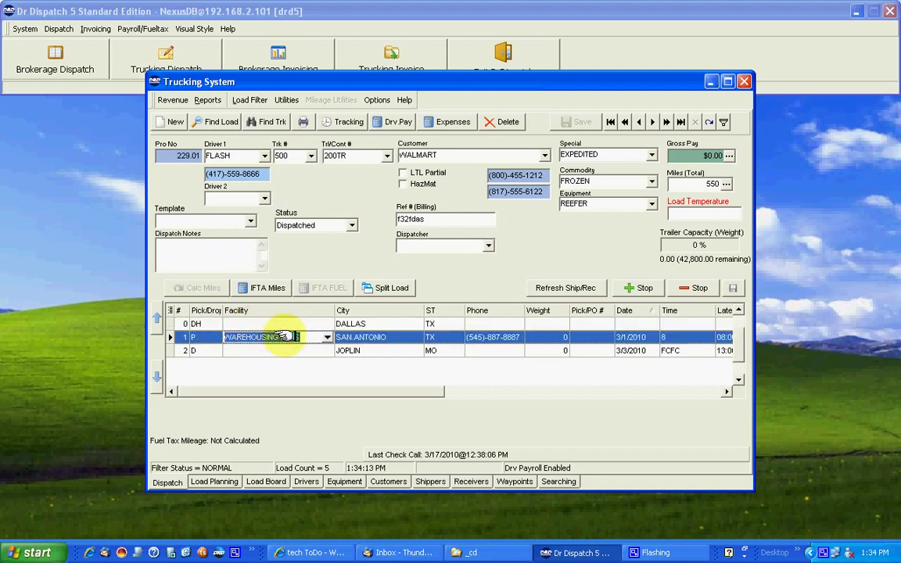
pyautogui.click(349, 350)
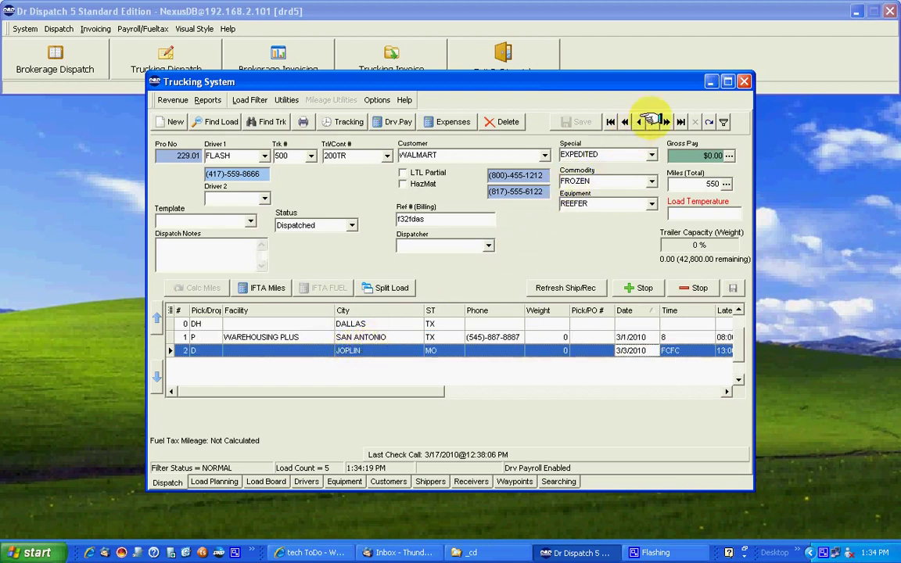
pyautogui.click(652, 121)
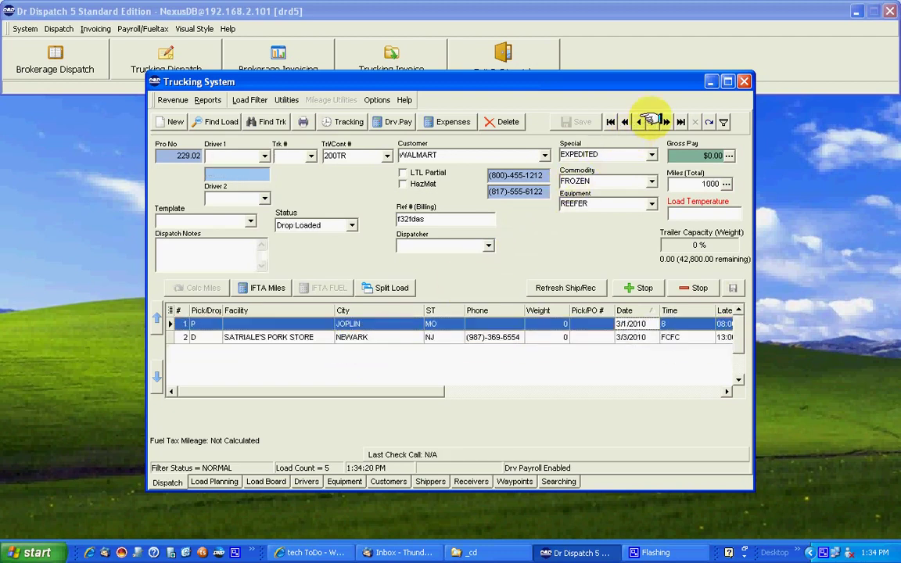
pyautogui.click(384, 338)
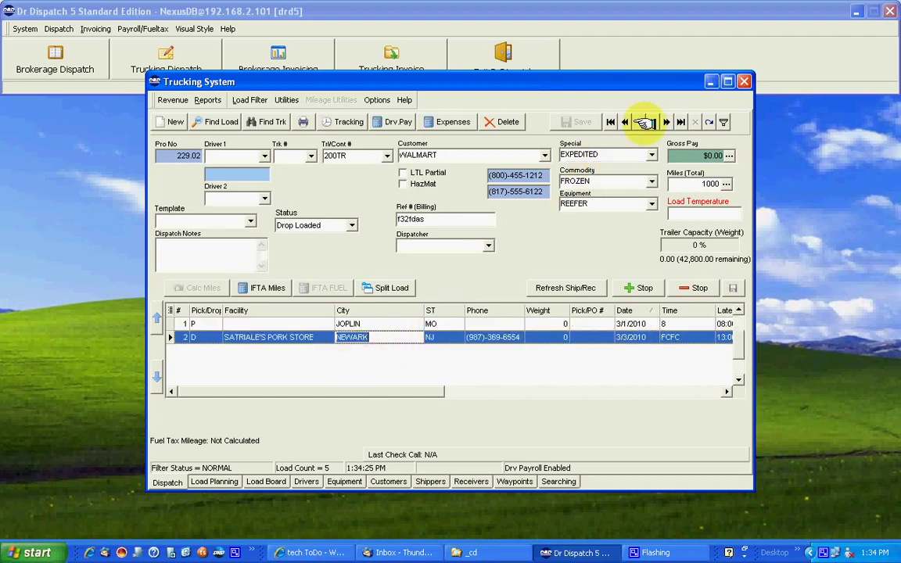
# Check master 229's Newark delivery stop, then move forward to leg 229.02
pyautogui.click(639, 121)
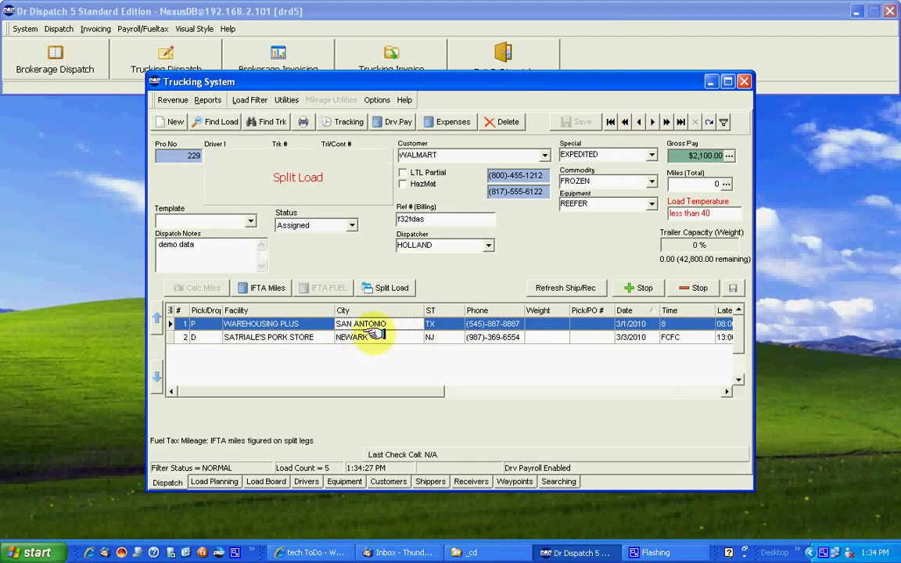
pyautogui.press('Down')
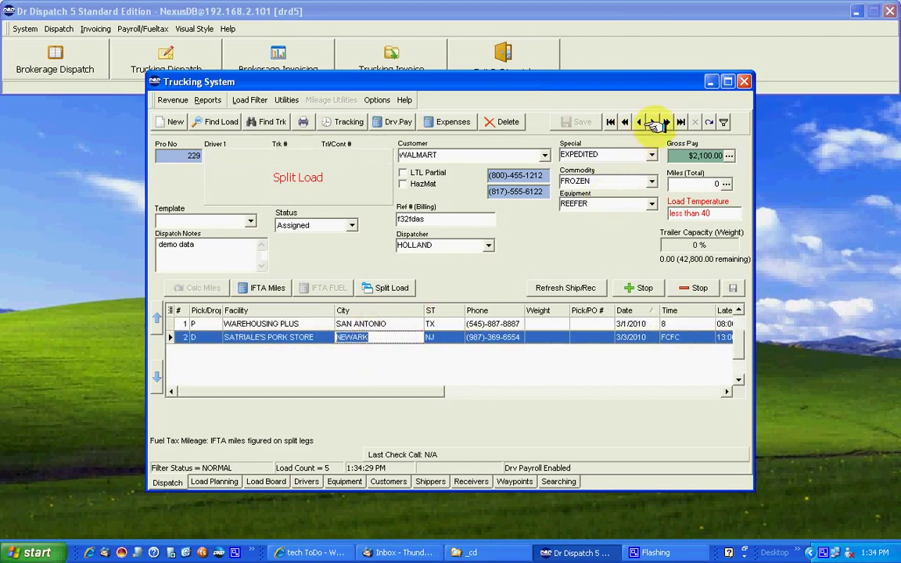
pyautogui.click(660, 121)
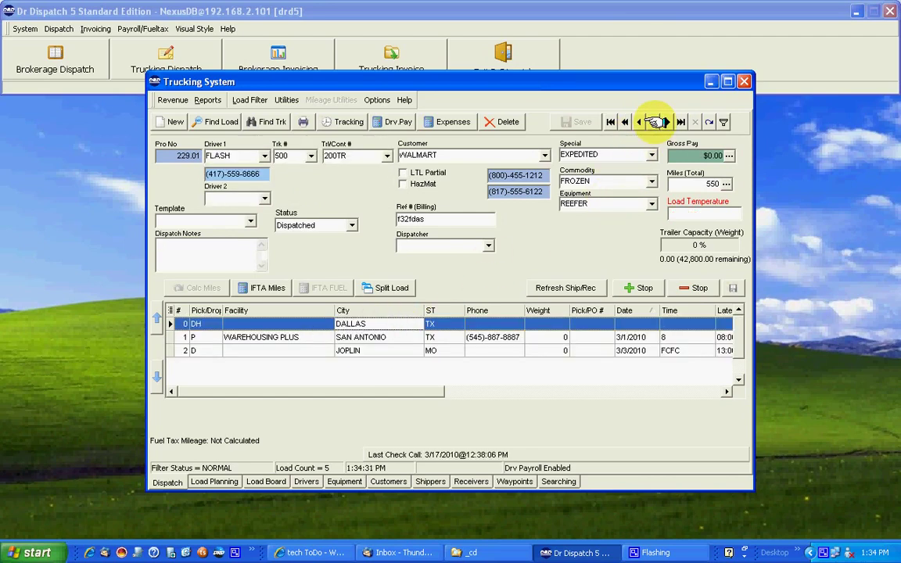
pyautogui.click(661, 121)
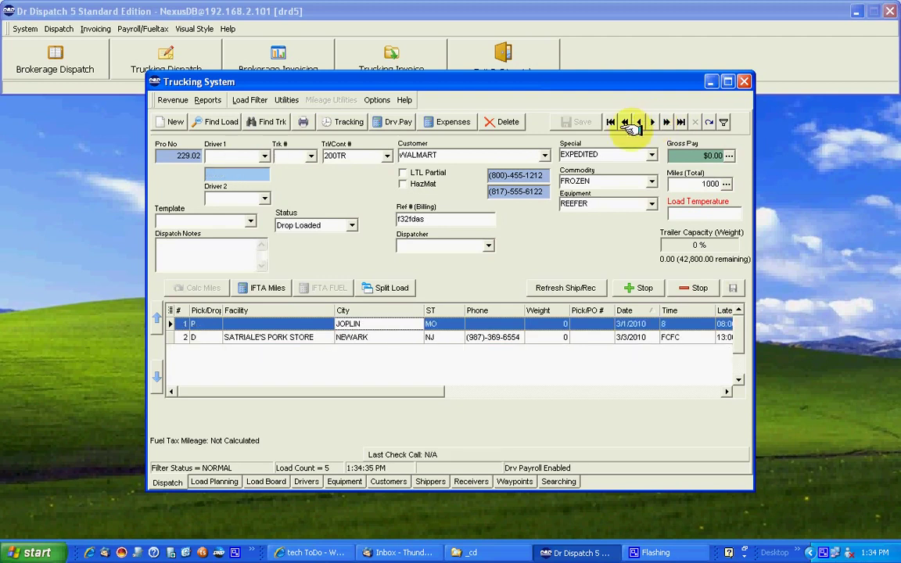
pyautogui.click(264, 480)
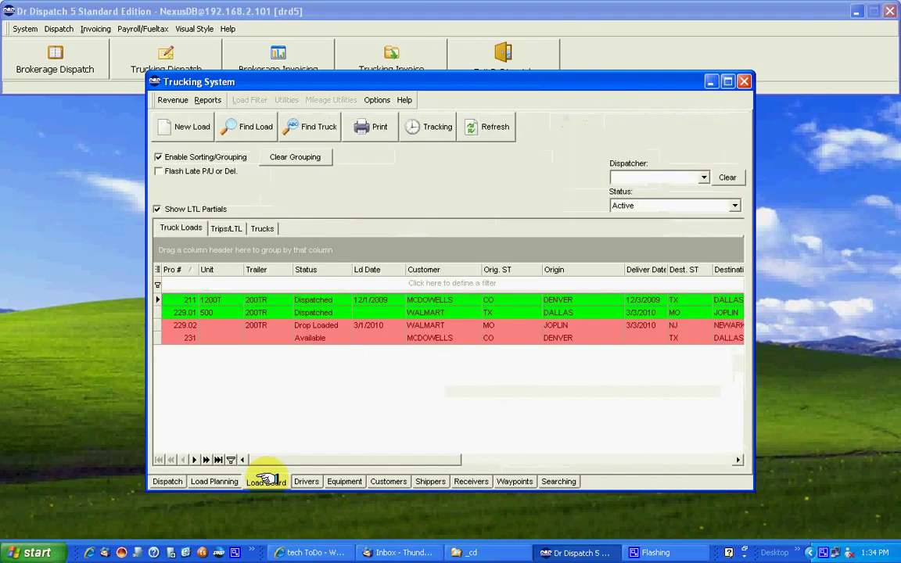
pyautogui.click(210, 312)
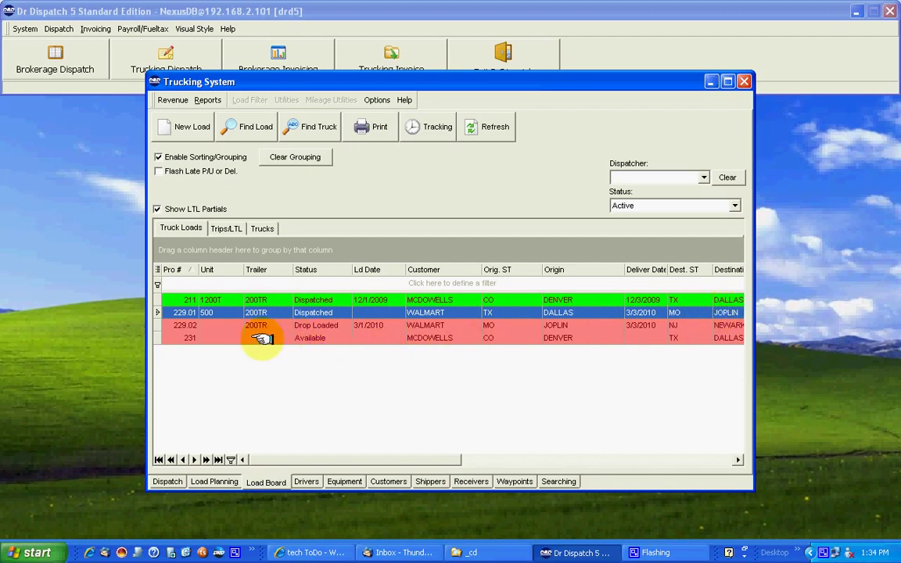
pyautogui.click(233, 323)
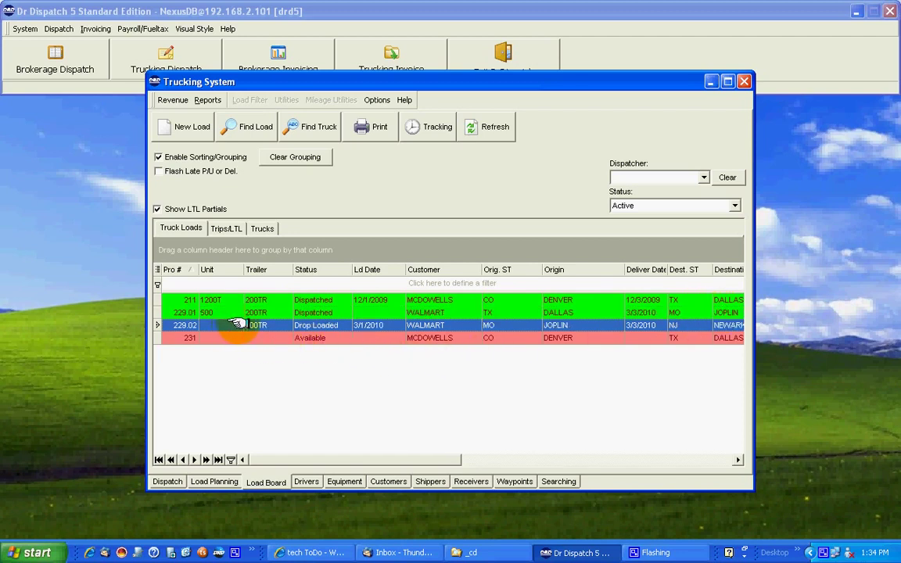
pyautogui.click(310, 337)
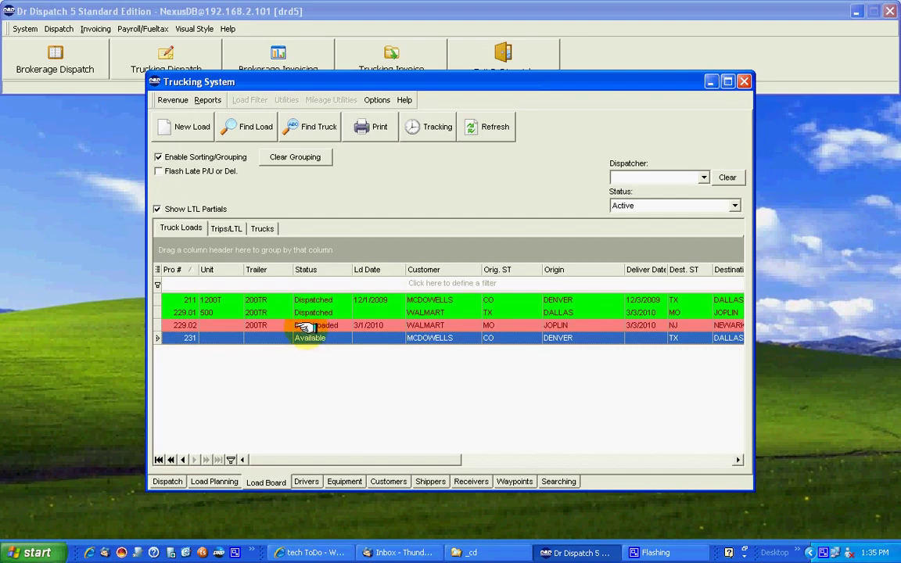
pyautogui.doubleClick(307, 326)
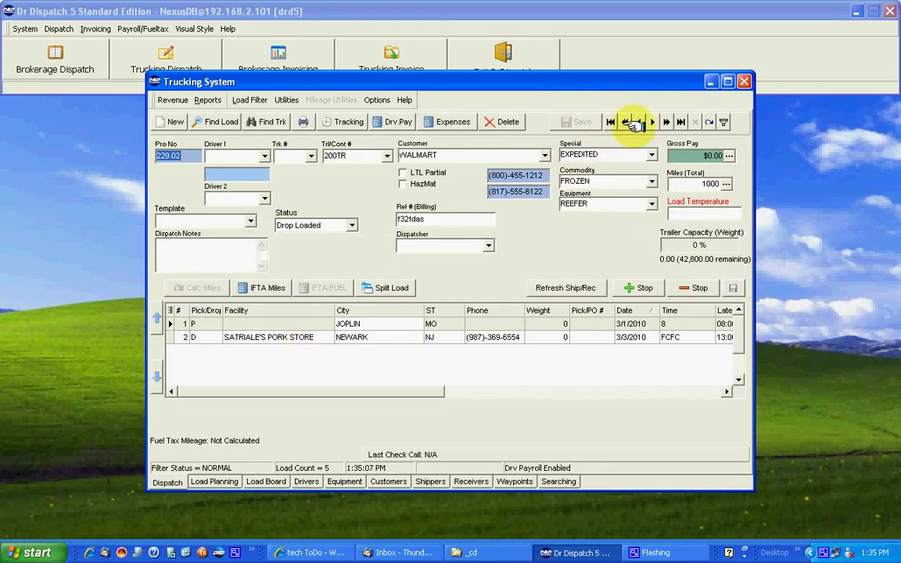
# Assign truck 5000 to leg 229.02 with Newark, NJ as its origin
pyautogui.click(311, 155)
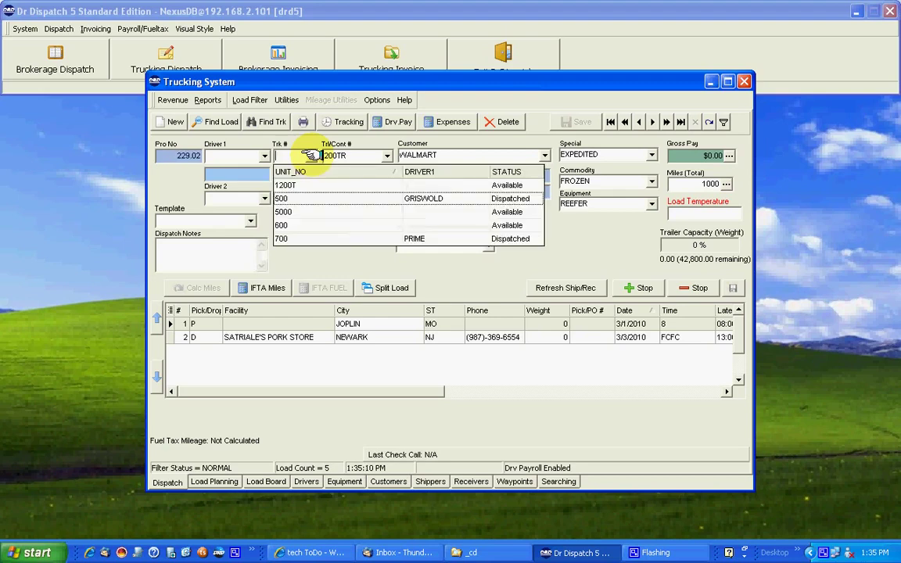
pyautogui.click(303, 207)
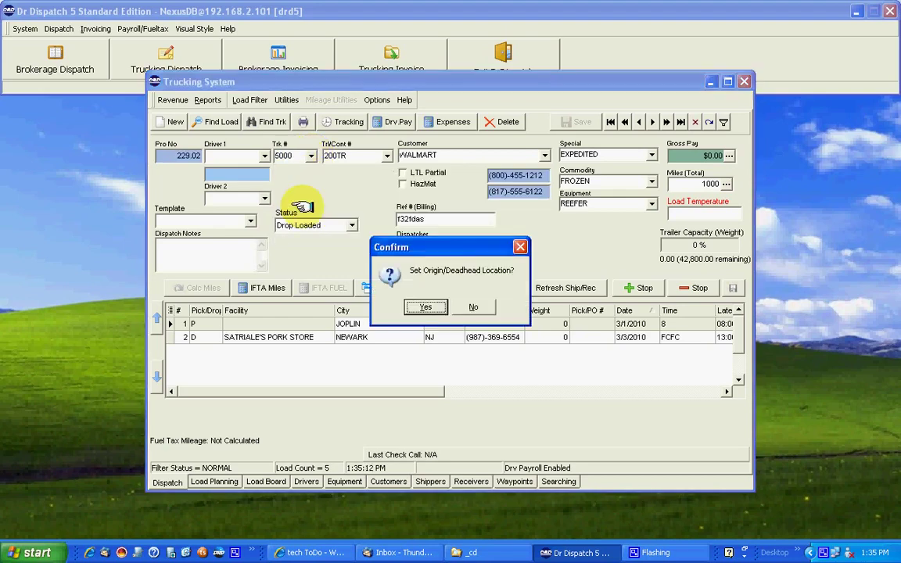
pyautogui.click(426, 307)
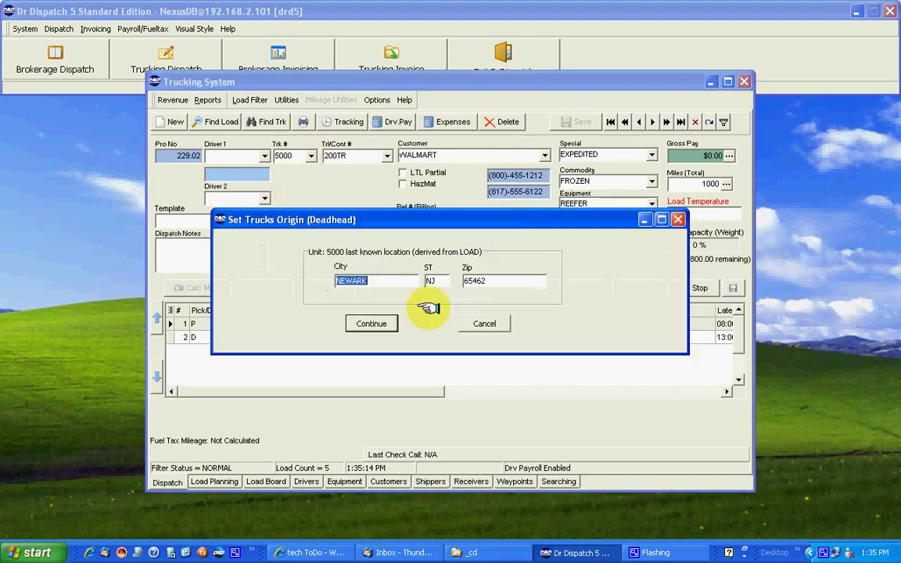
pyautogui.click(372, 323)
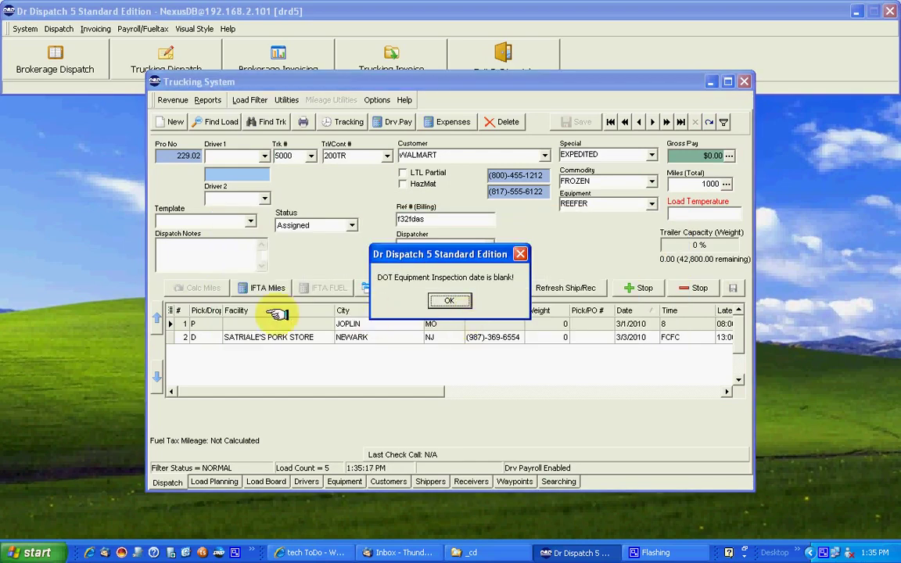
pyautogui.click(460, 300)
# Assign a driver to leg 229.02 and save the split pay adjustments
pyautogui.click(239, 155)
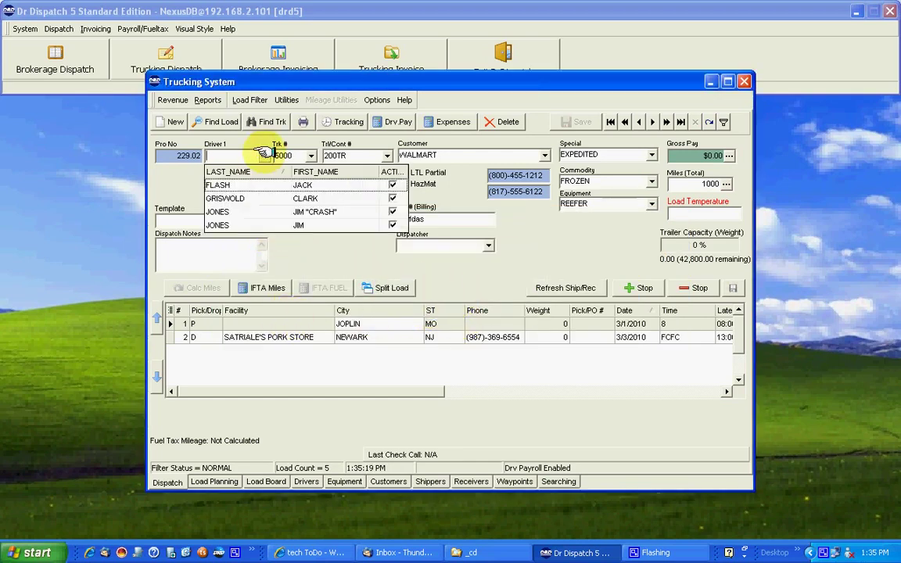
pyautogui.click(247, 198)
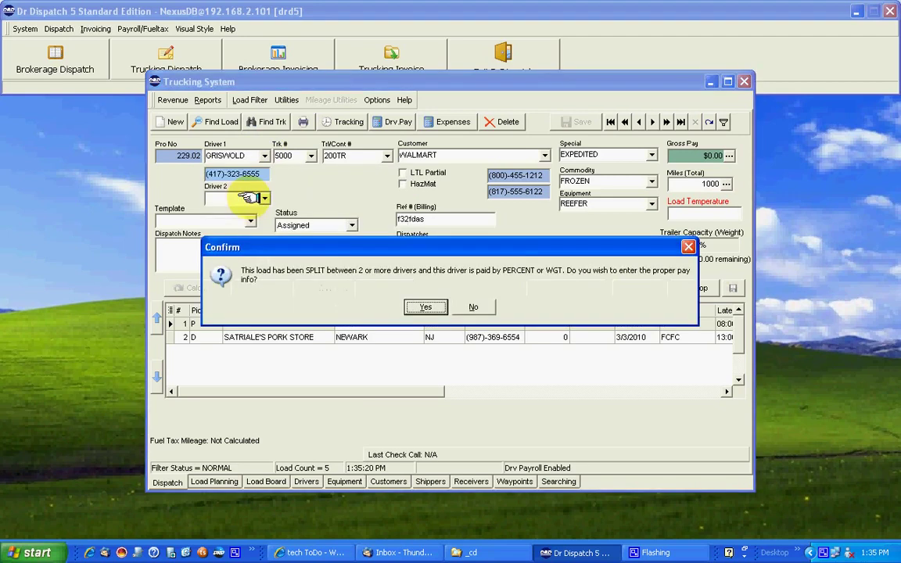
pyautogui.click(422, 306)
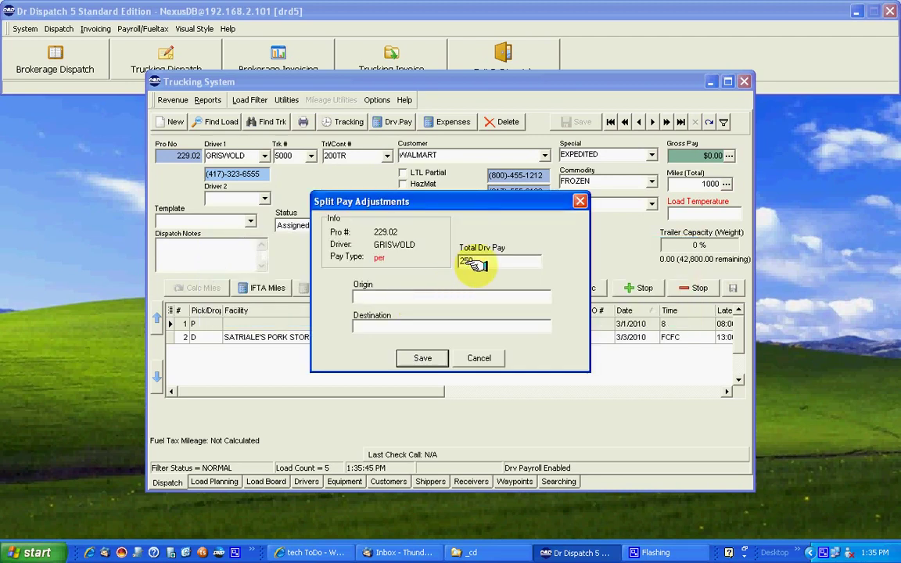
pyautogui.click(415, 327)
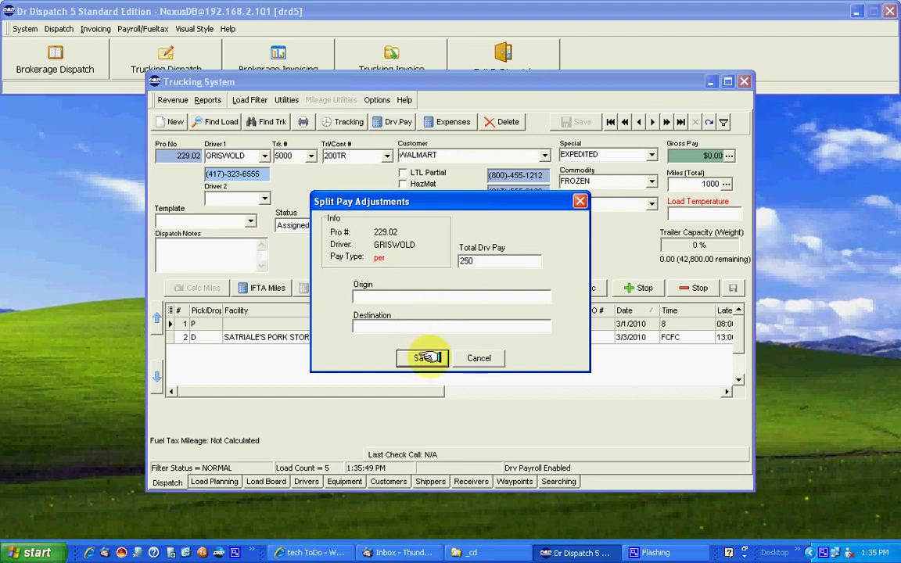
pyautogui.click(426, 357)
pyautogui.click(447, 302)
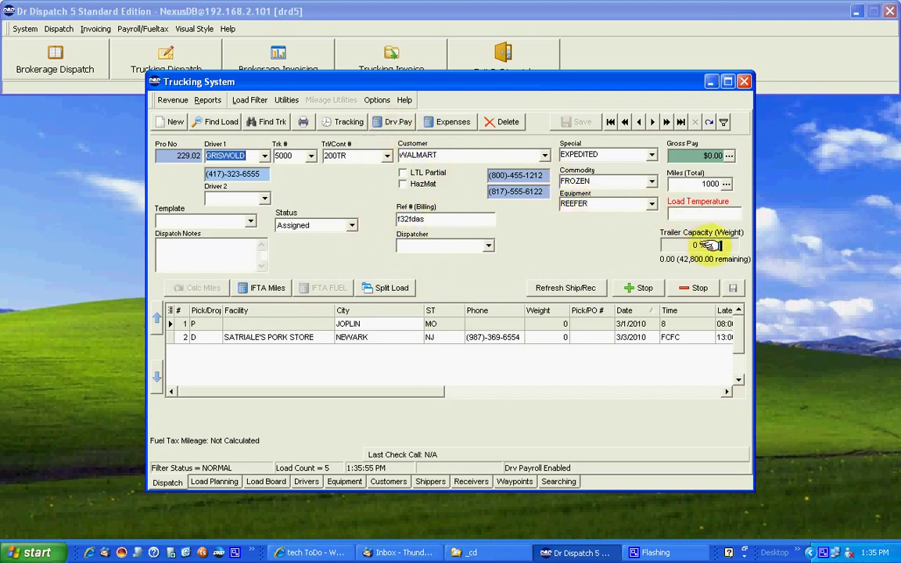
# Set leg 229.02's trip miles to 500 (525 total), then bring up leg 229.01
pyautogui.click(724, 185)
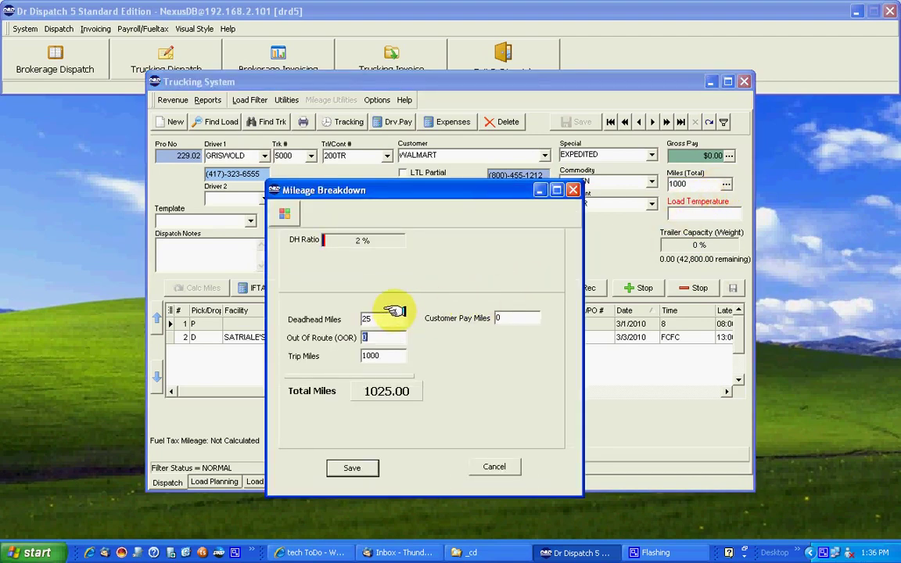
pyautogui.write('500')
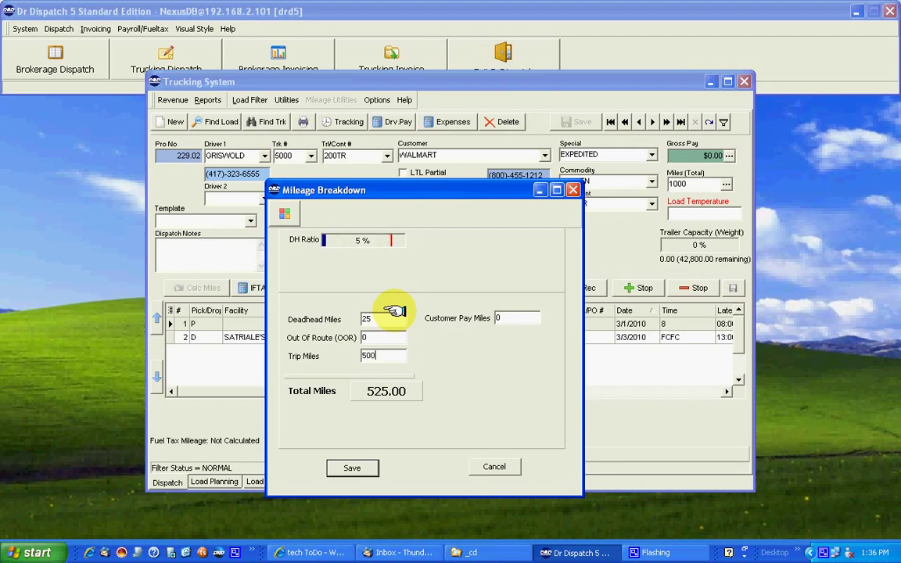
pyautogui.click(351, 468)
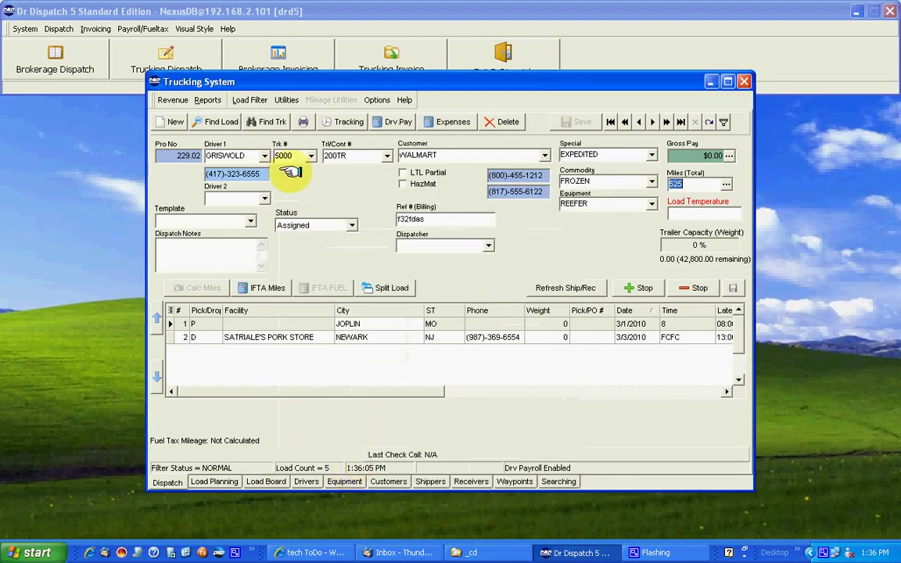
pyautogui.click(638, 122)
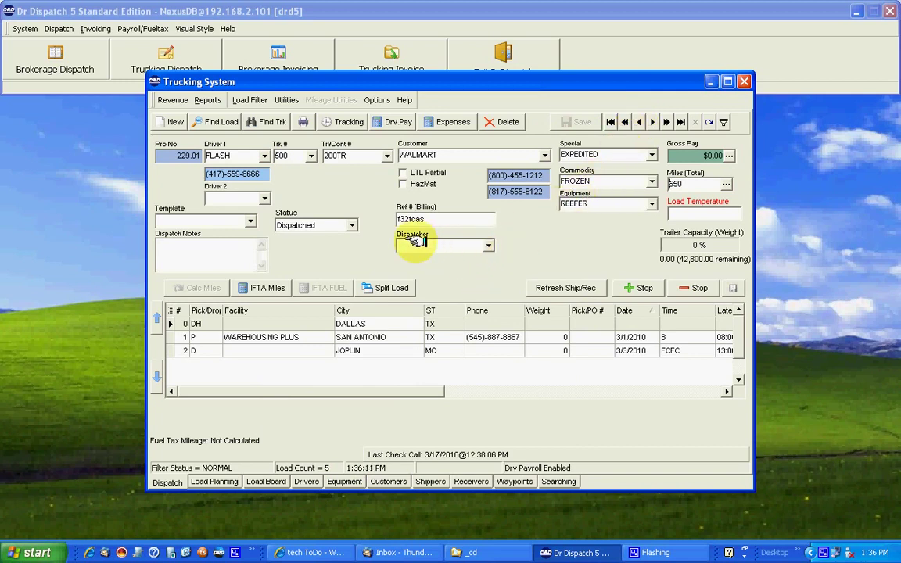
# Run Utilities > Reverse Split on load 229 and confirm it is no longer split
pyautogui.click(638, 122)
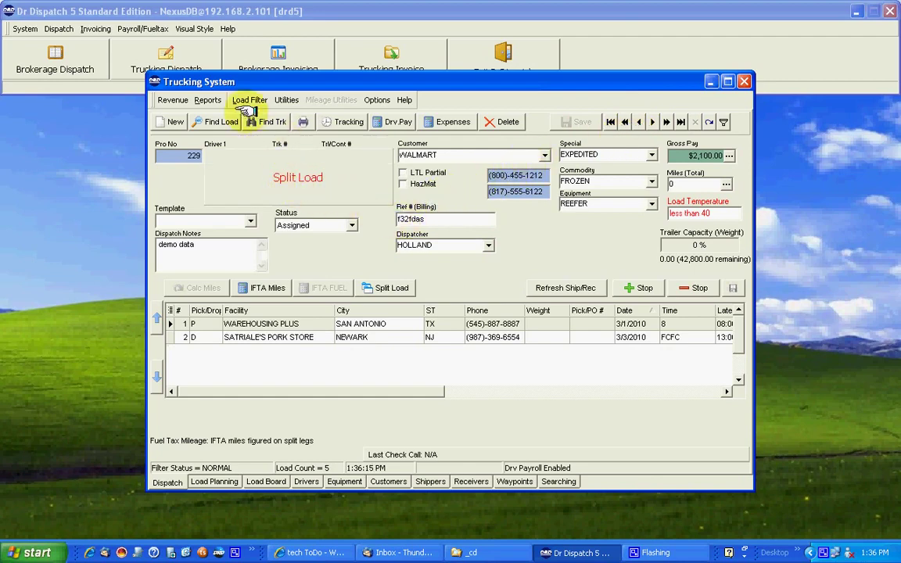
pyautogui.click(286, 100)
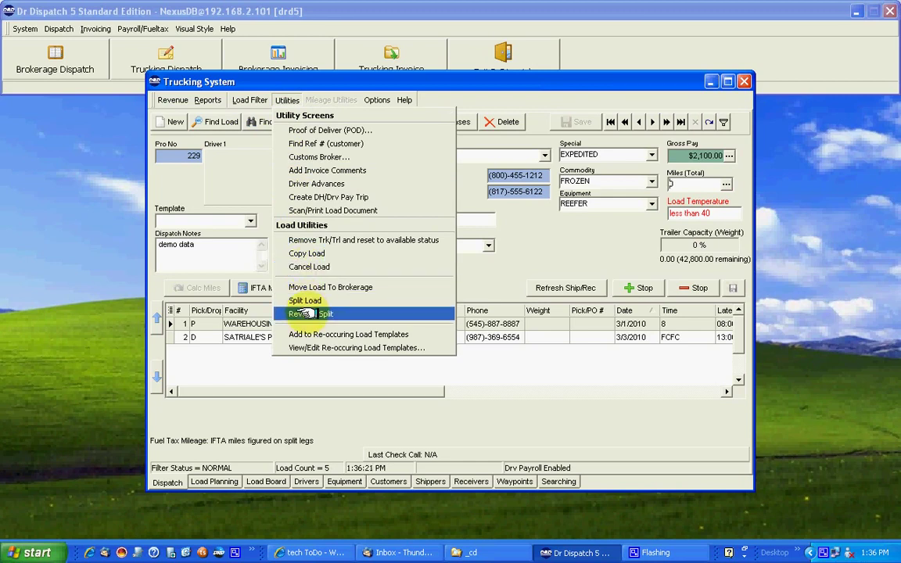
pyautogui.click(303, 313)
pyautogui.click(449, 300)
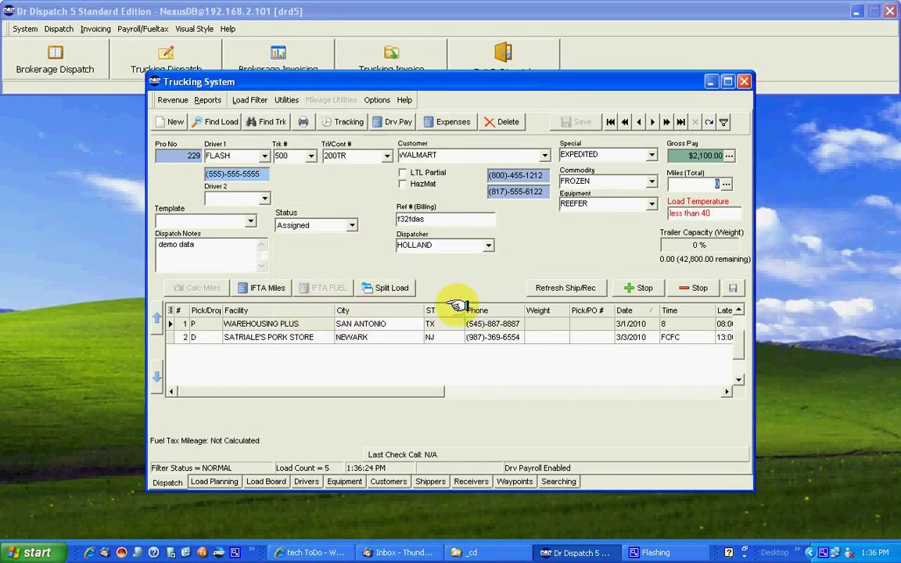
pyautogui.click(652, 122)
pyautogui.click(638, 122)
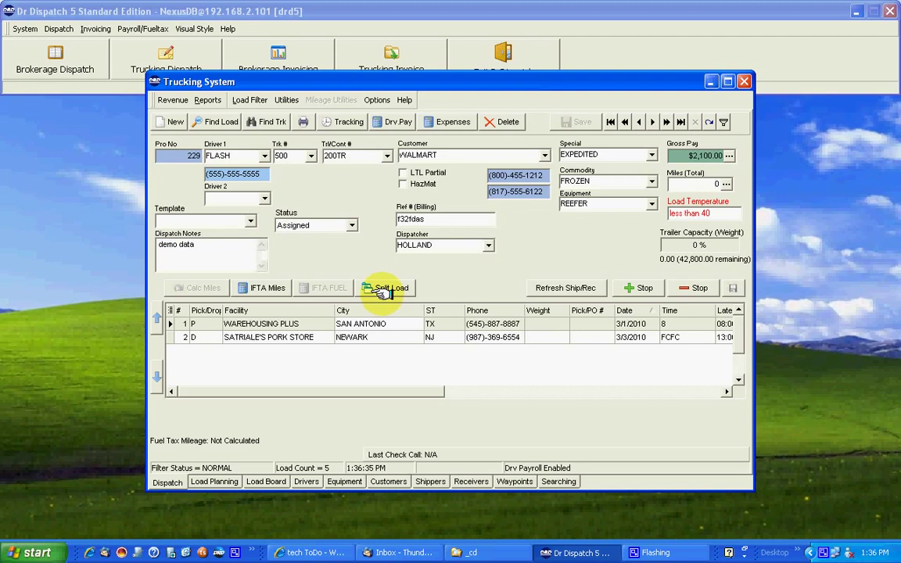
# Split leg 229.01 off load 229, copying the origin and destination stops
pyautogui.click(385, 290)
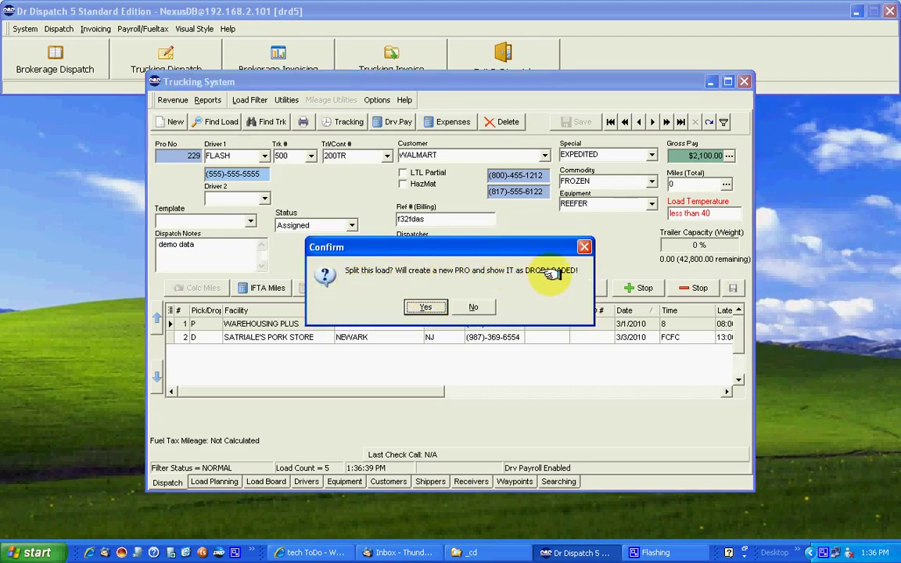
pyautogui.click(434, 306)
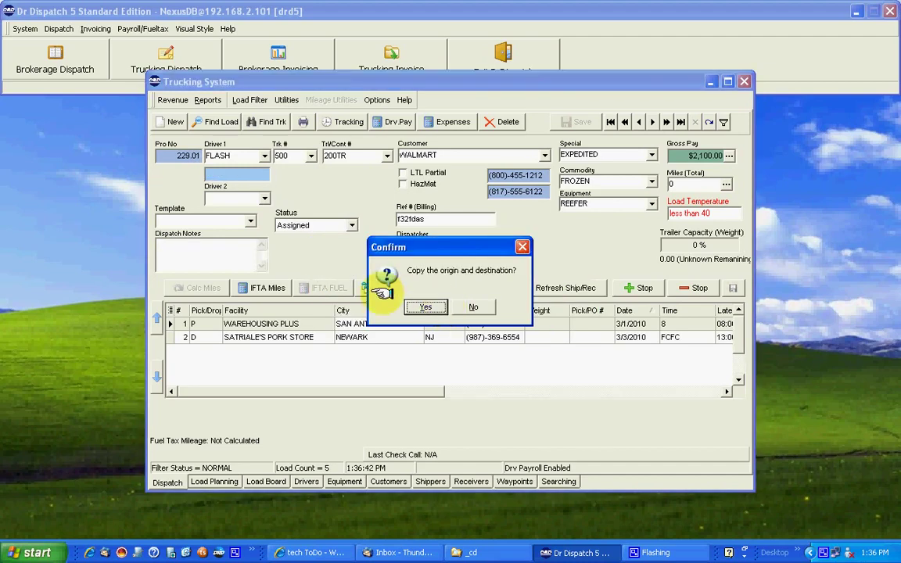
pyautogui.click(429, 307)
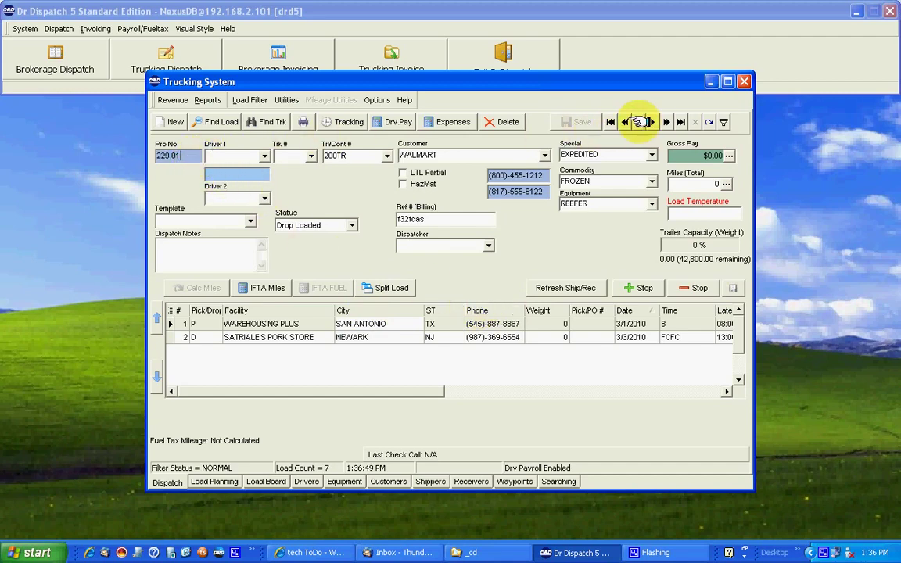
pyautogui.click(637, 121)
pyautogui.click(633, 121)
pyautogui.click(651, 121)
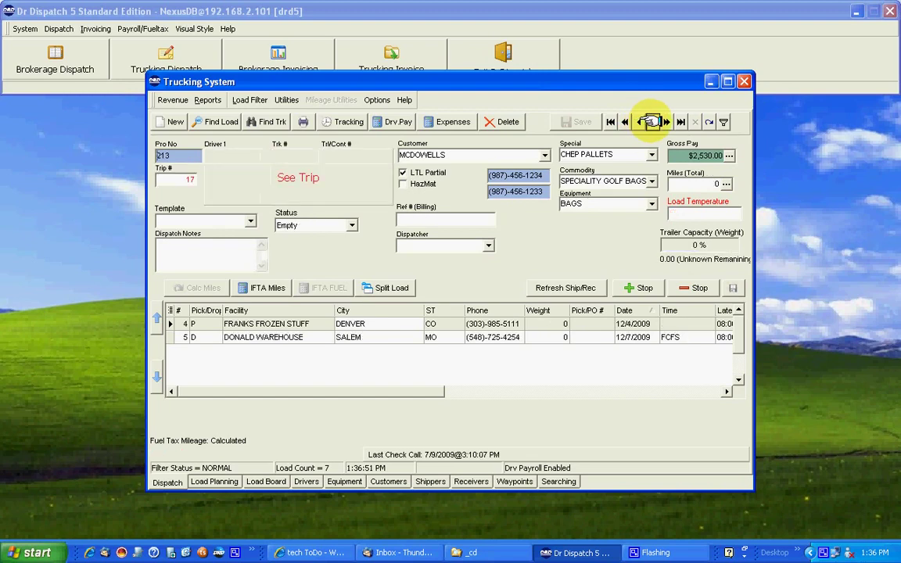
pyautogui.click(649, 121)
pyautogui.click(645, 122)
# Return to master 229 and split off leg 229.02, also copying origin and destination
pyautogui.click(641, 121)
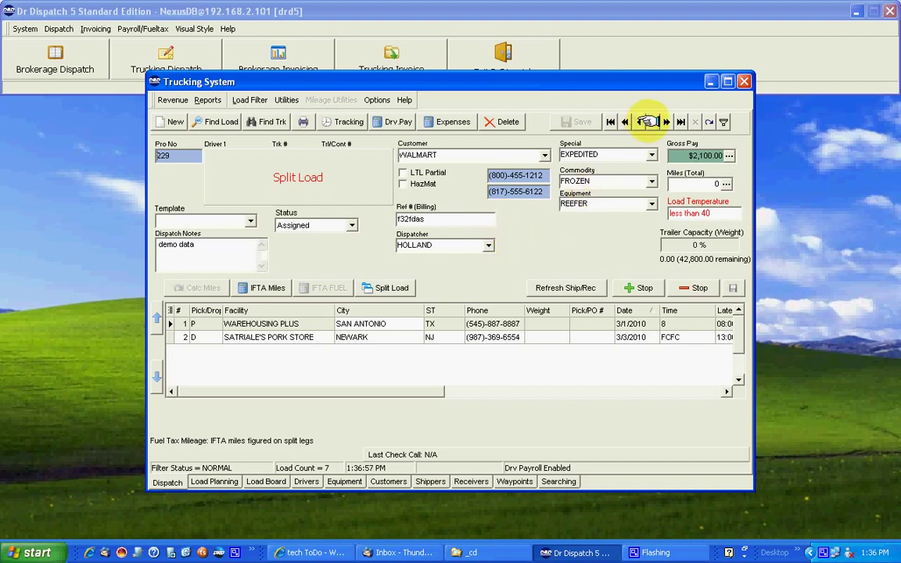
pyautogui.click(647, 121)
pyautogui.click(647, 121)
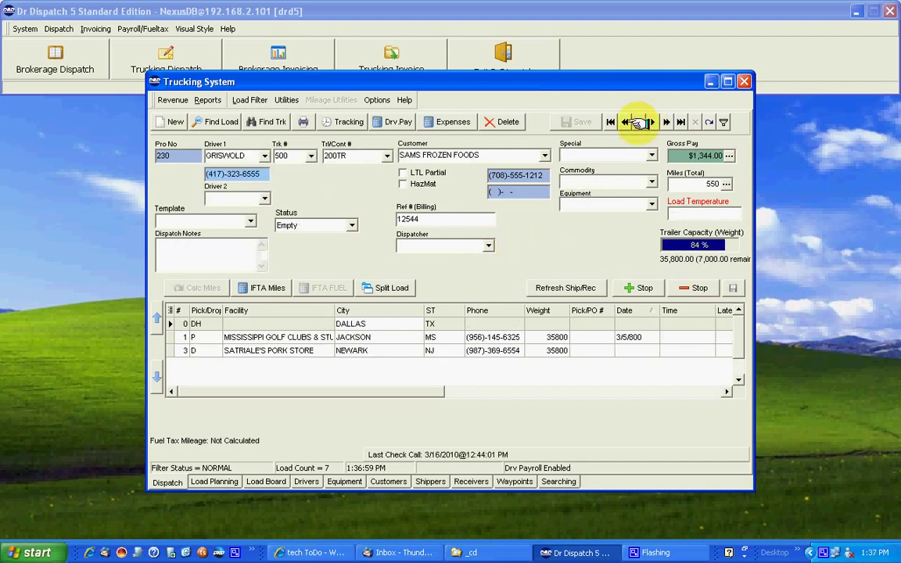
pyautogui.click(637, 121)
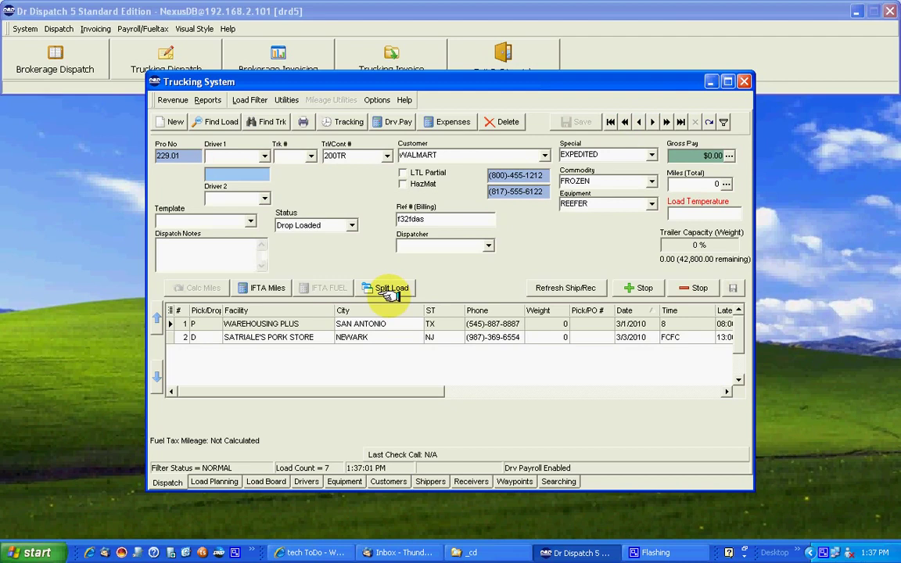
pyautogui.click(637, 122)
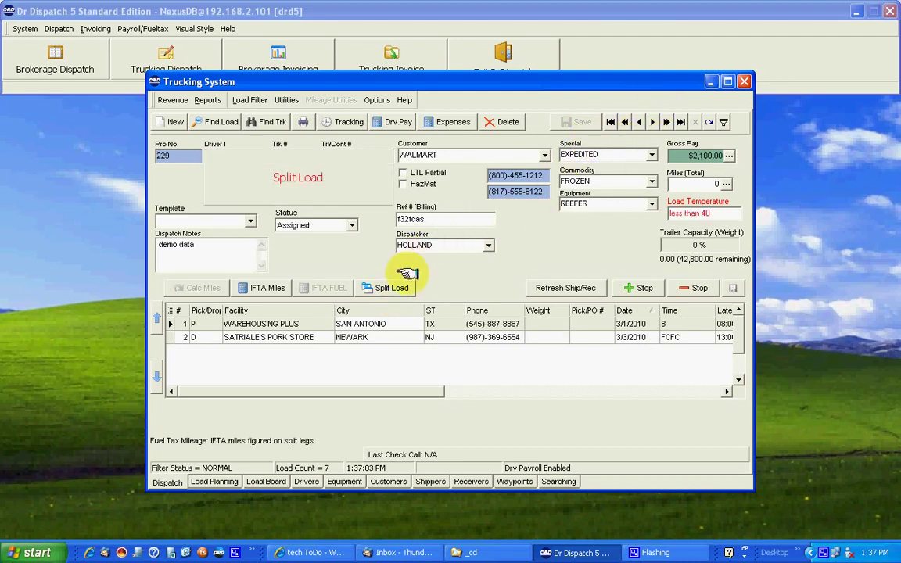
pyautogui.click(397, 289)
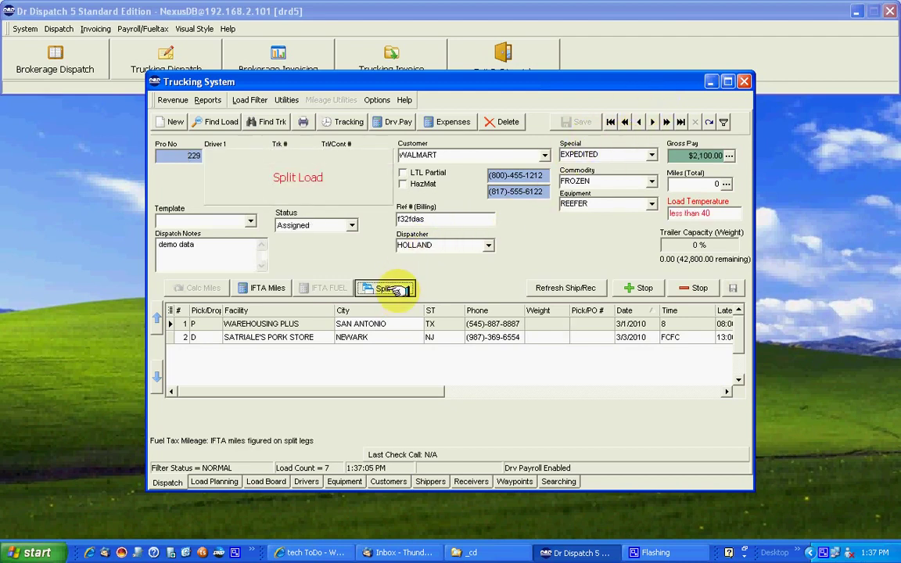
pyautogui.click(425, 305)
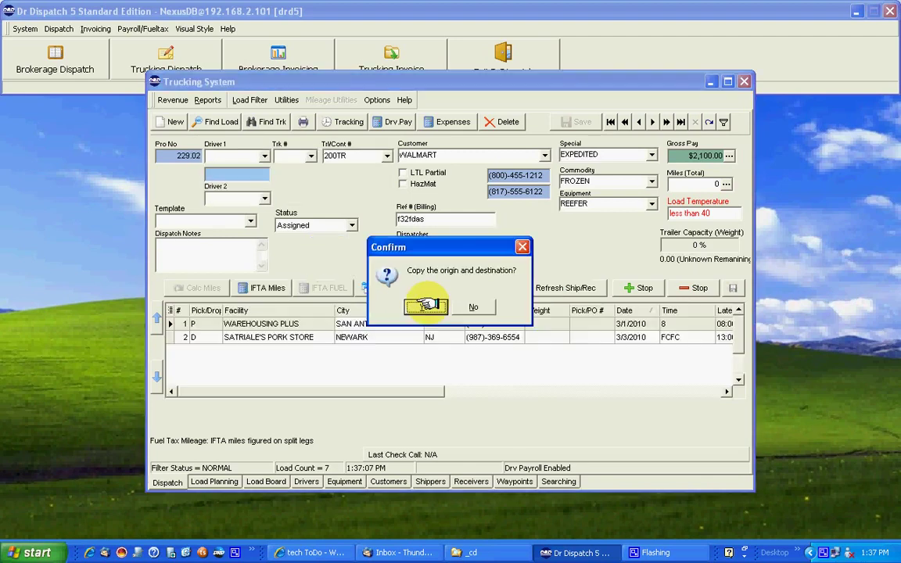
pyautogui.click(424, 306)
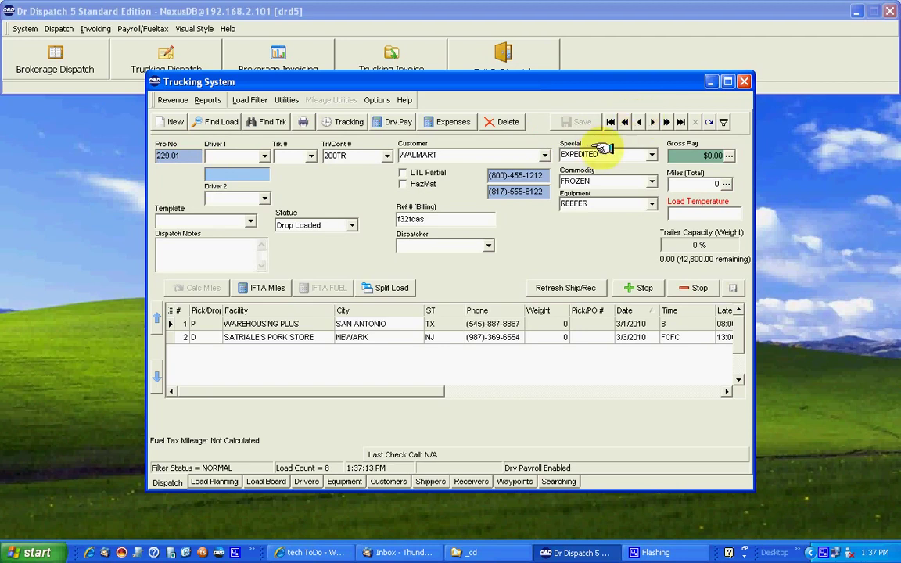
pyautogui.click(638, 122)
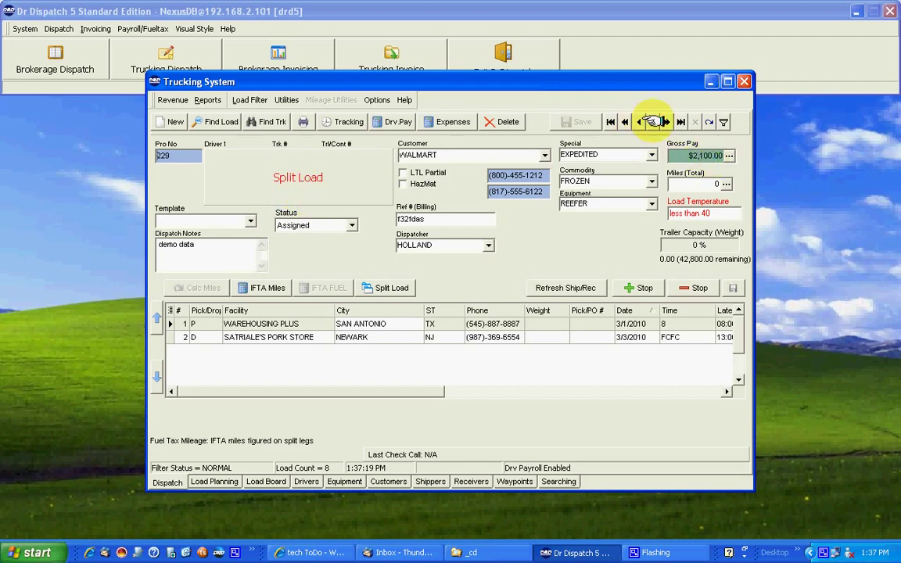
# Assign truck 500 to leg 229.01 with Dallas, TX as its deadhead origin
pyautogui.click(651, 122)
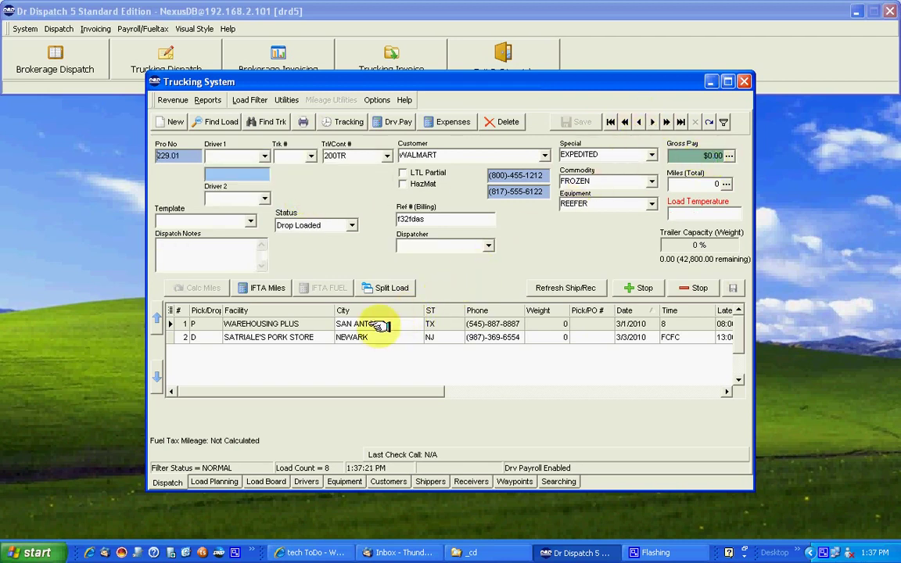
pyautogui.click(310, 155)
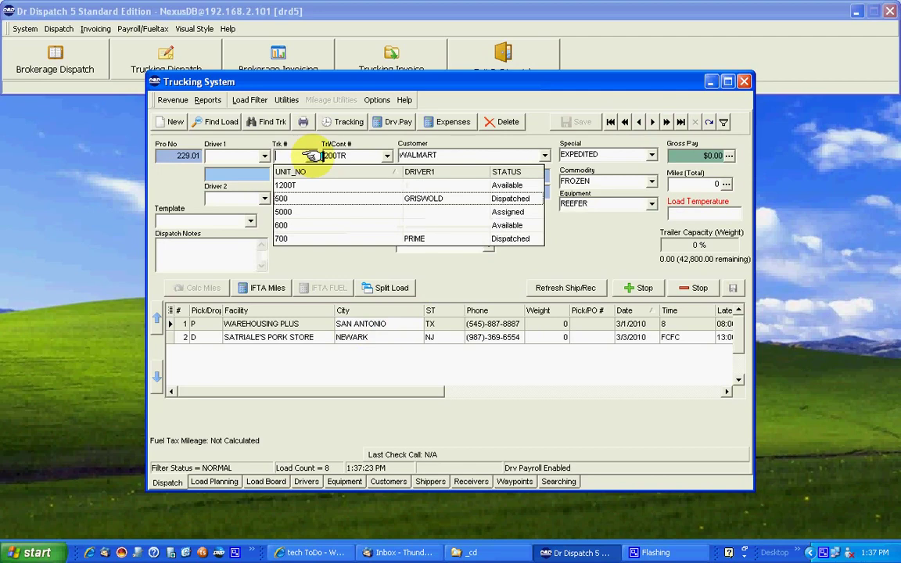
pyautogui.click(311, 198)
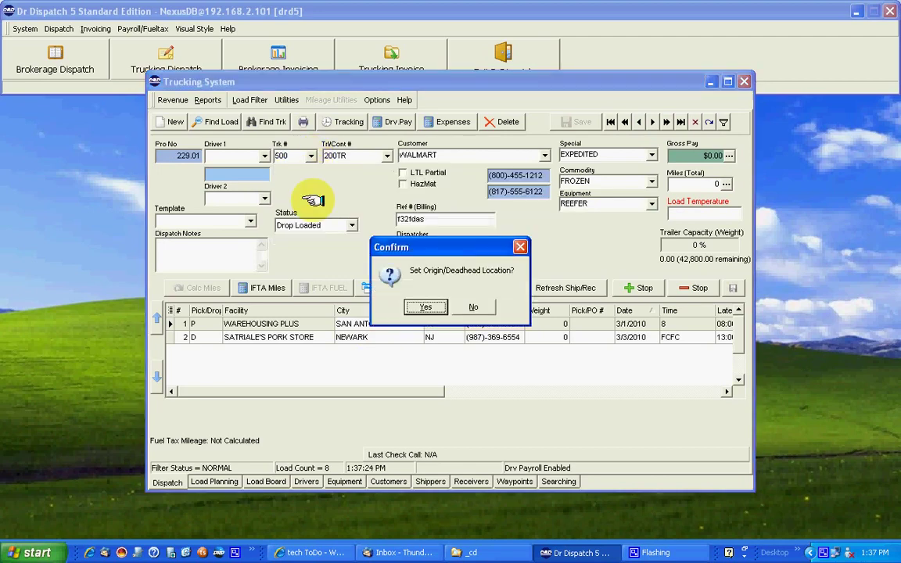
pyautogui.click(426, 305)
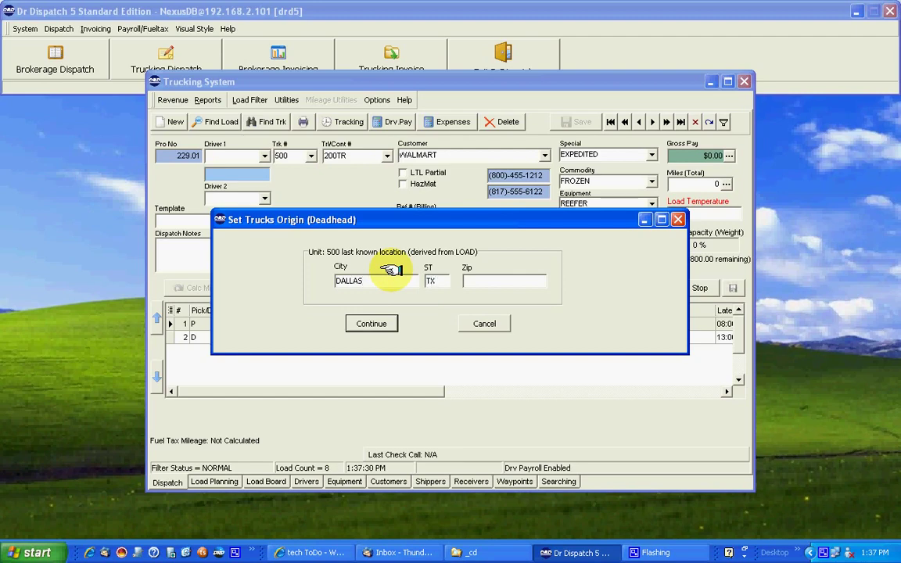
pyautogui.click(369, 321)
pyautogui.click(446, 301)
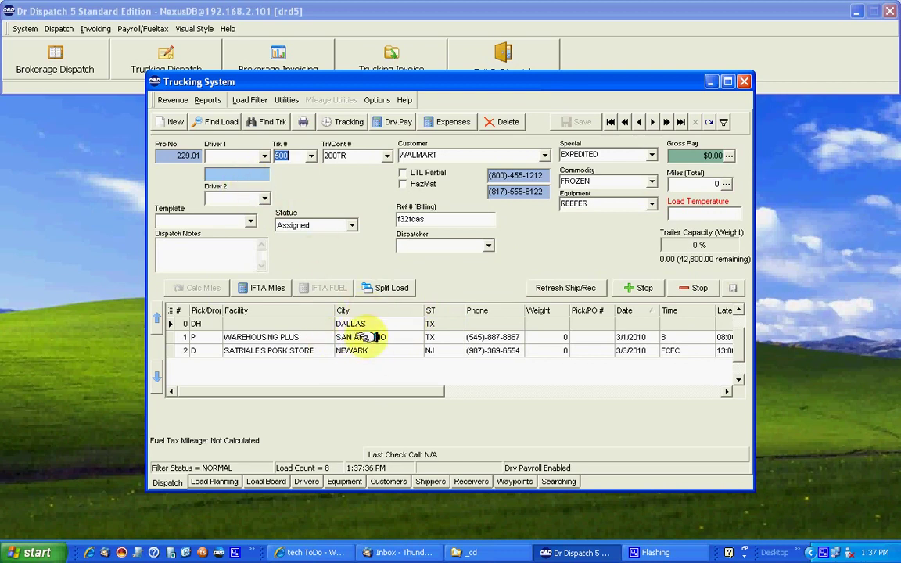
# Change leg 229.01's Newark delivery stop to Joplin, MO with no facility
pyautogui.click(365, 336)
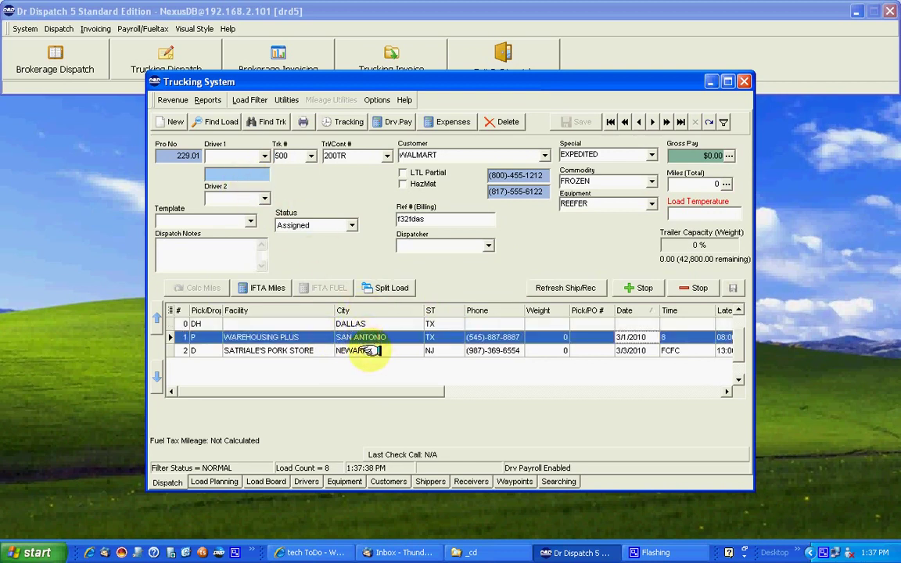
pyautogui.click(365, 351)
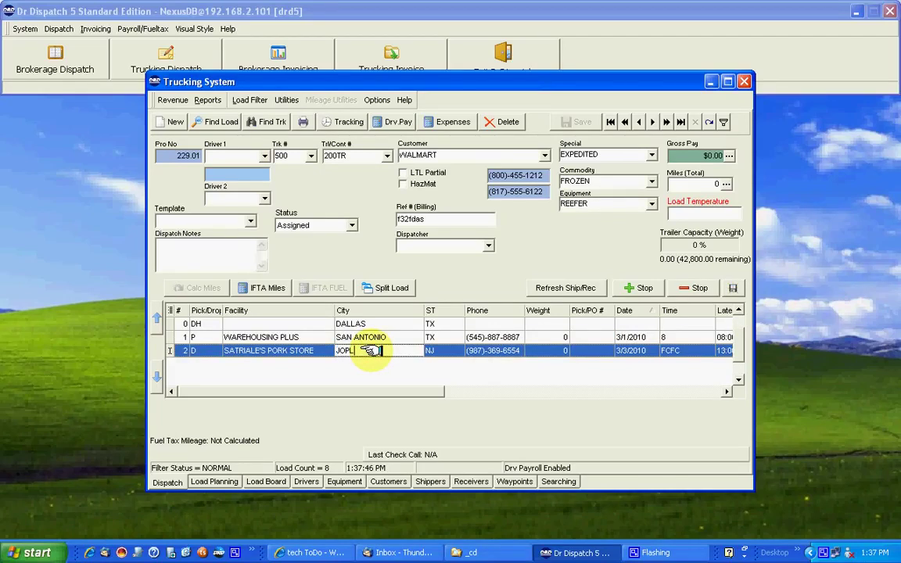
pyautogui.press('Tab')
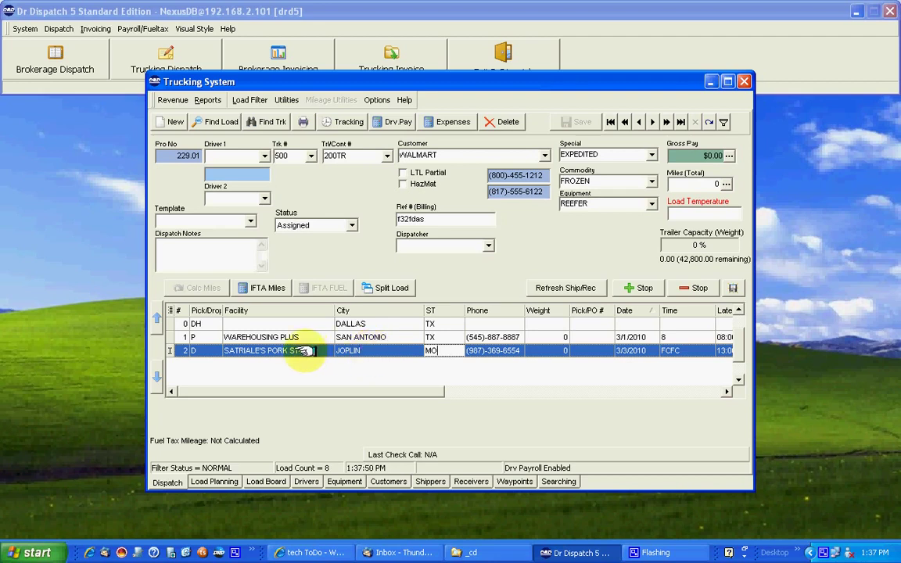
pyautogui.click(259, 350)
pyautogui.click(260, 350)
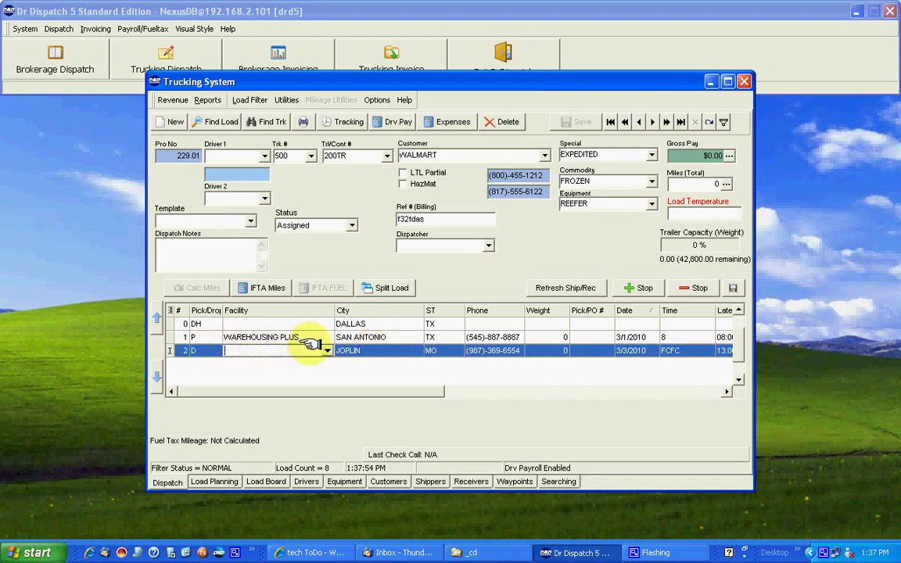
pyautogui.press('Return')
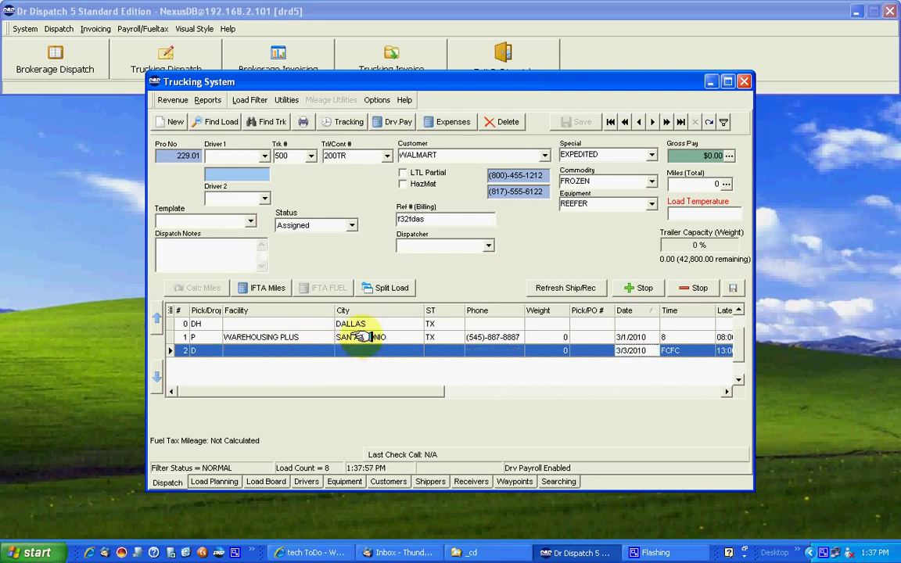
pyautogui.click(362, 337)
pyautogui.click(371, 349)
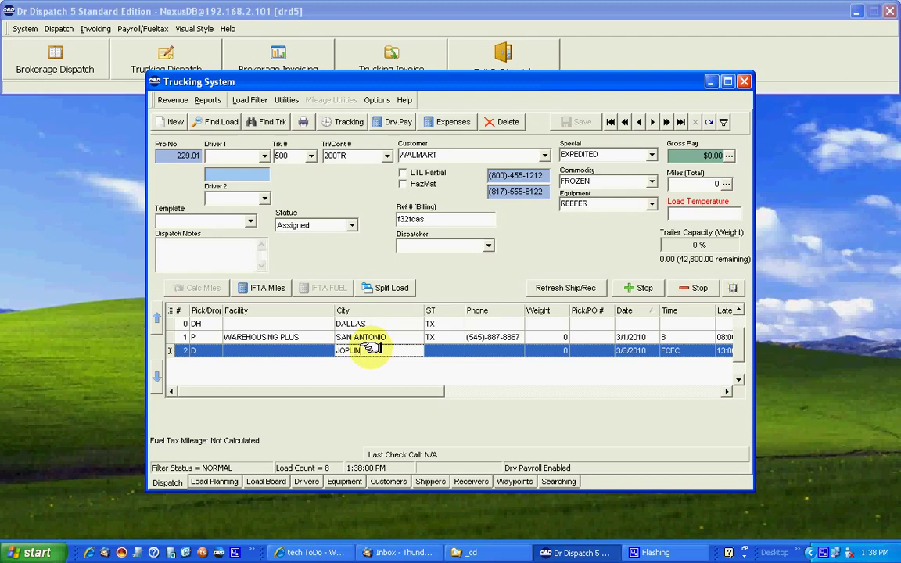
pyautogui.press('Tab')
pyautogui.write('MO')
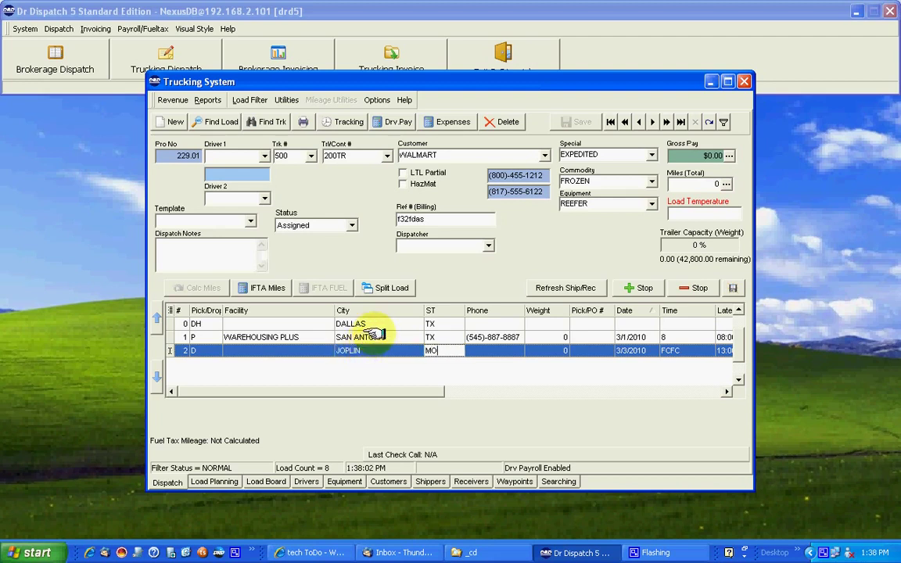
pyautogui.click(367, 337)
# Set the Joplin stop's Pick/Drop type to WAYPT
pyautogui.click(378, 323)
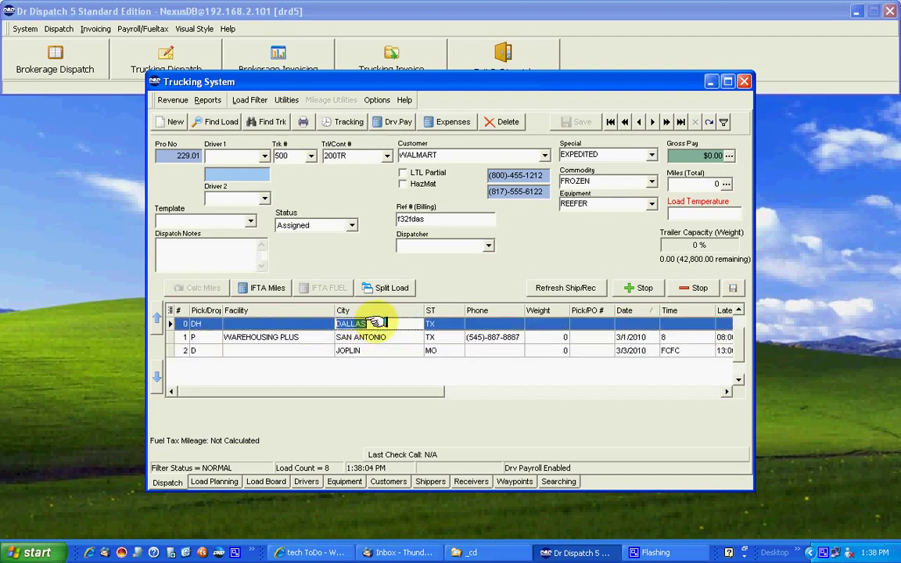
pyautogui.click(381, 338)
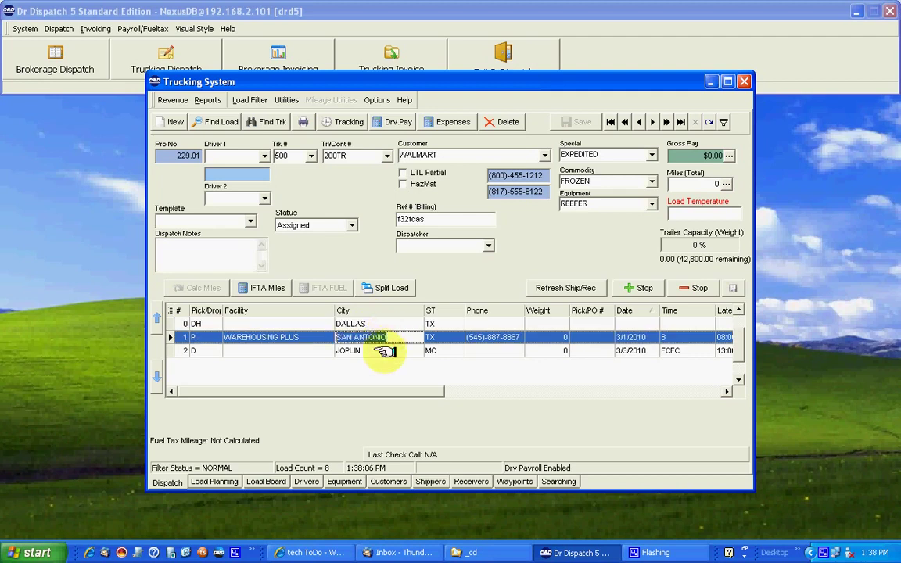
pyautogui.click(383, 351)
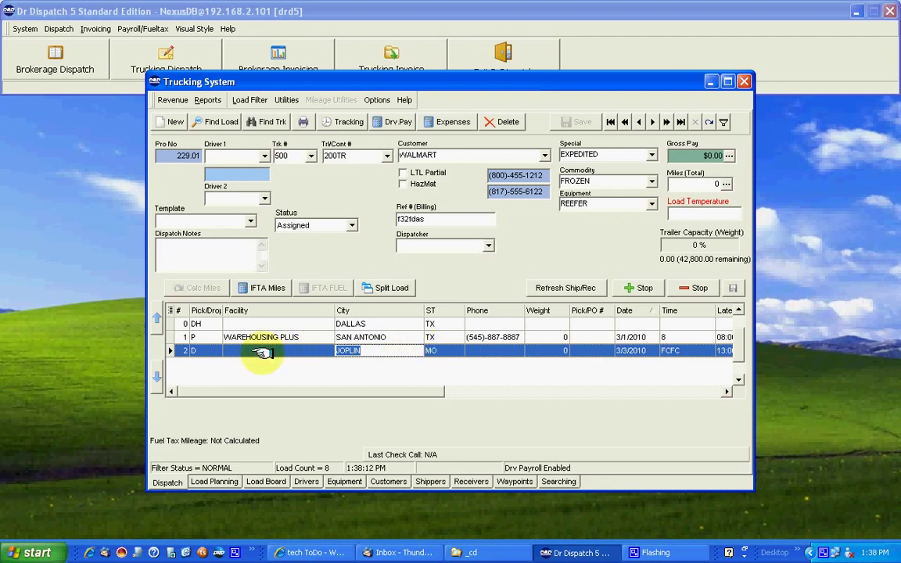
pyautogui.click(205, 352)
pyautogui.click(211, 350)
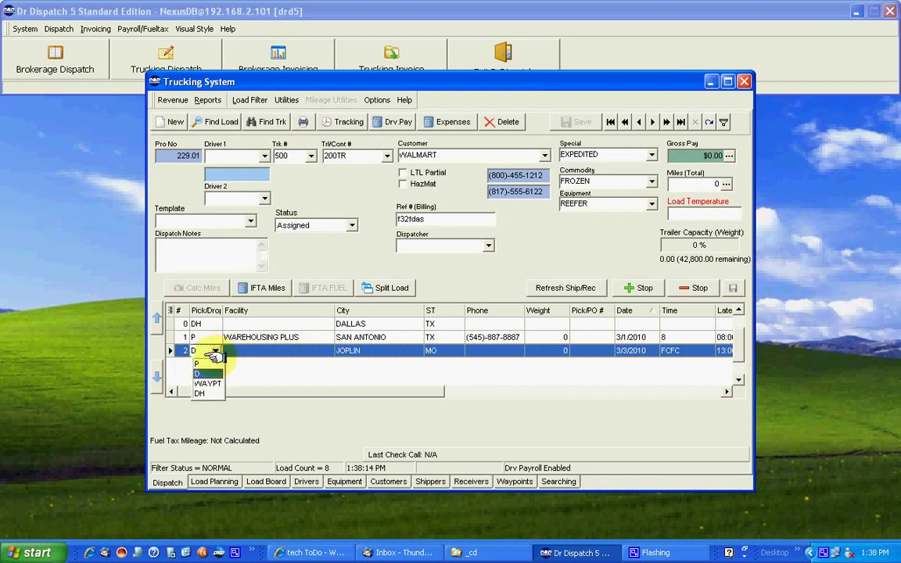
pyautogui.click(203, 383)
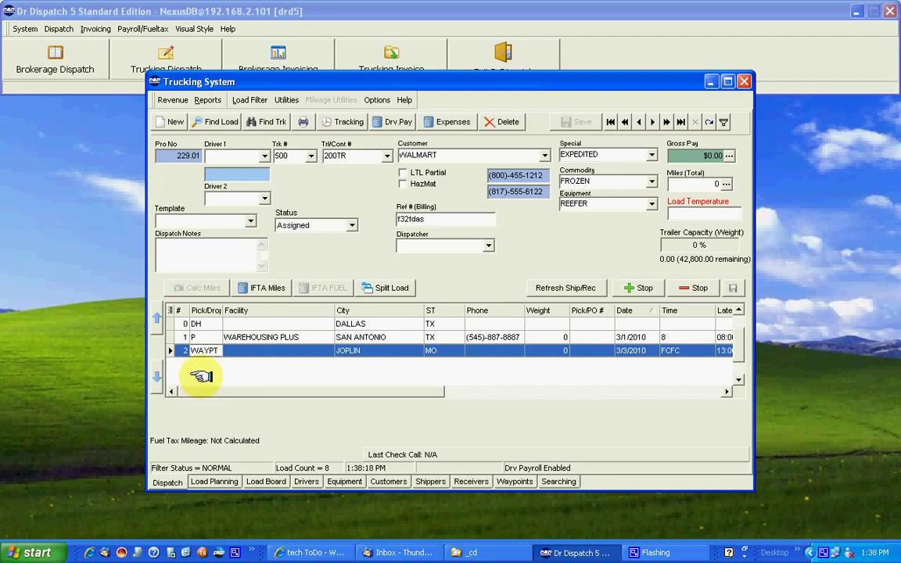
pyautogui.click(204, 337)
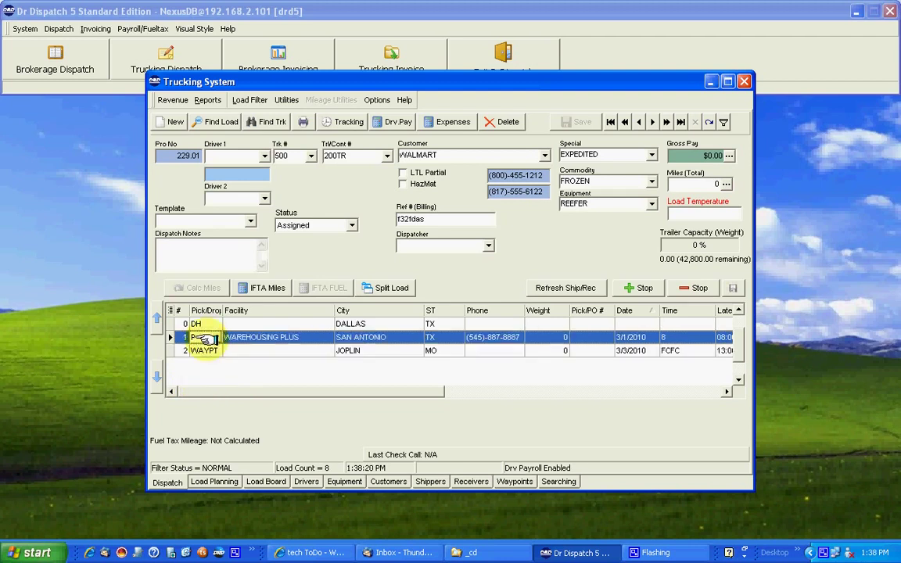
pyautogui.click(205, 350)
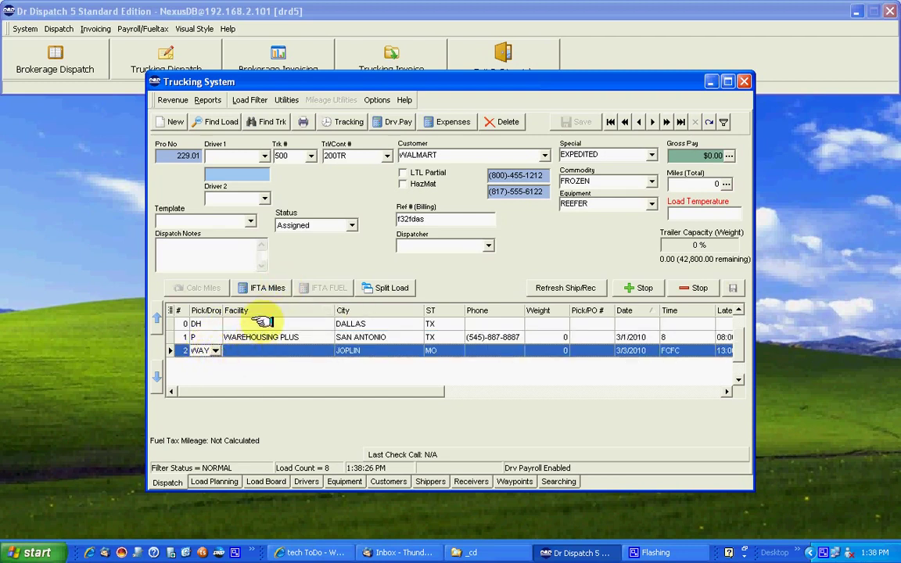
# Enter 250 deadhead and 450 trip miles for leg 229.01, totalling 700
pyautogui.click(726, 186)
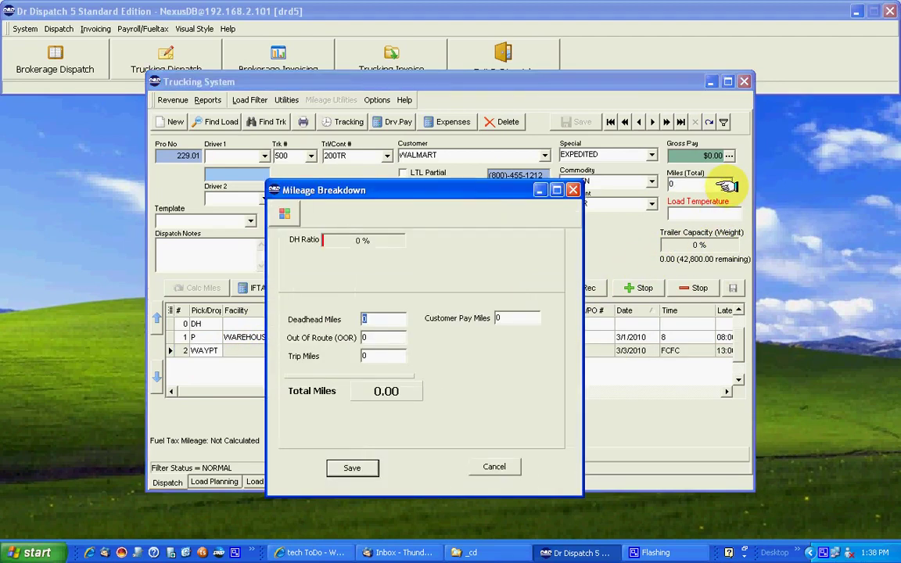
pyautogui.write('25')
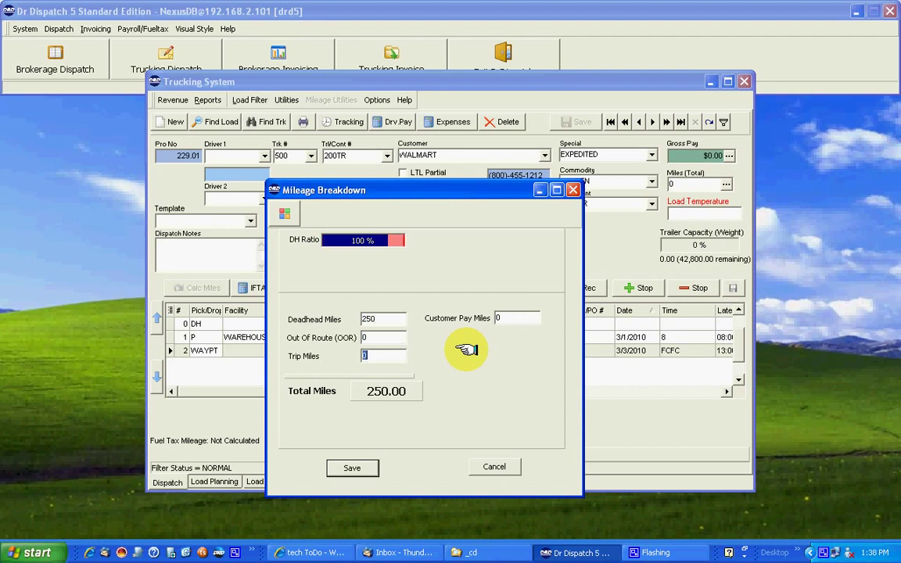
pyautogui.write('450')
pyautogui.click(350, 467)
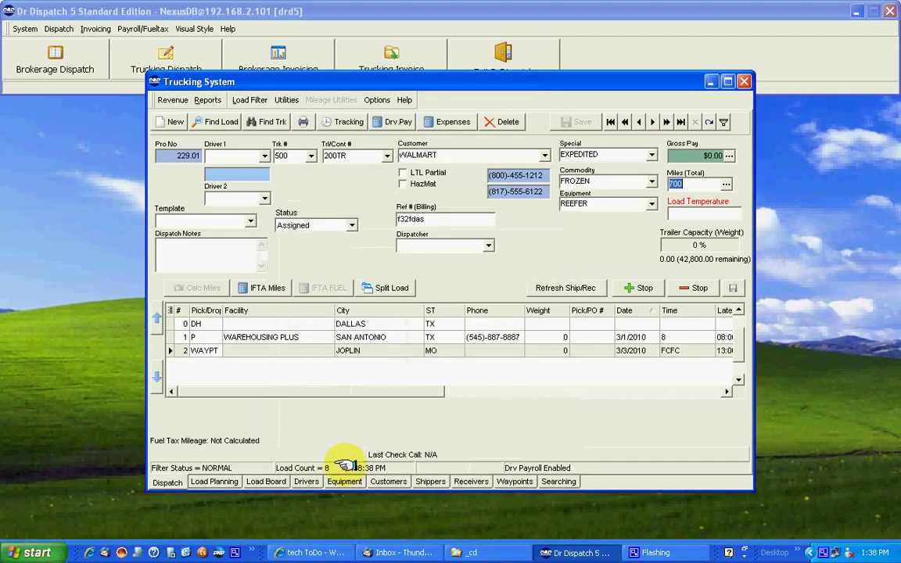
# Assign leg 229.01's Driver 1, dismissing the expired physical warning
pyautogui.click(260, 155)
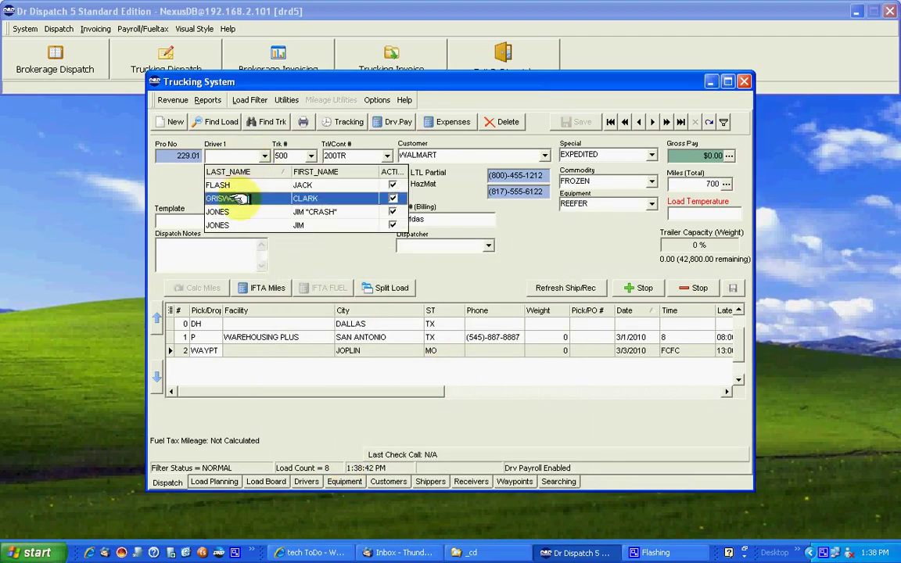
pyautogui.click(235, 225)
pyautogui.click(449, 300)
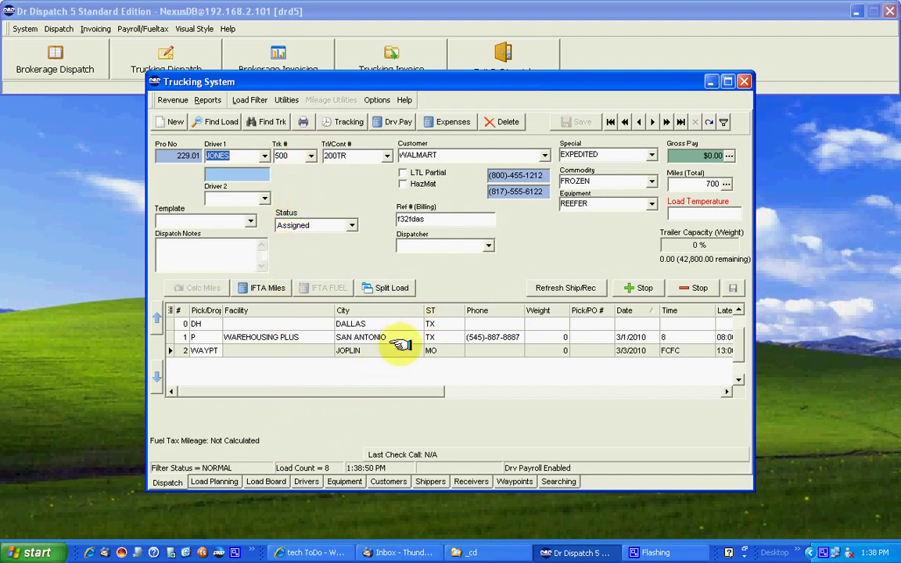
# Open leg 229.02 from the Load Board grid into the dispatch form
pyautogui.click(249, 481)
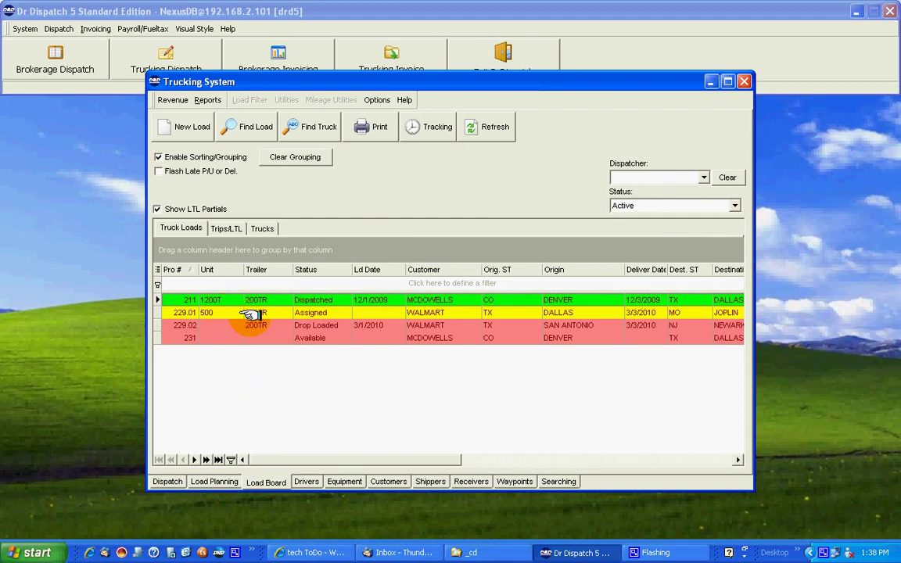
pyautogui.doubleClick(307, 324)
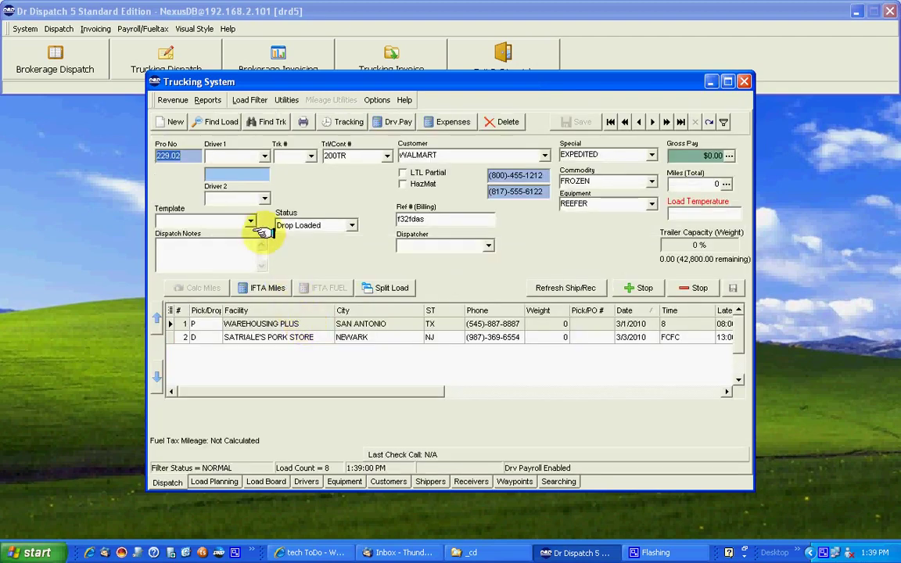
# Assign truck 600 to leg 229.02 with a Wichita, KS deadhead origin and dismiss the DOT notice
pyautogui.click(291, 155)
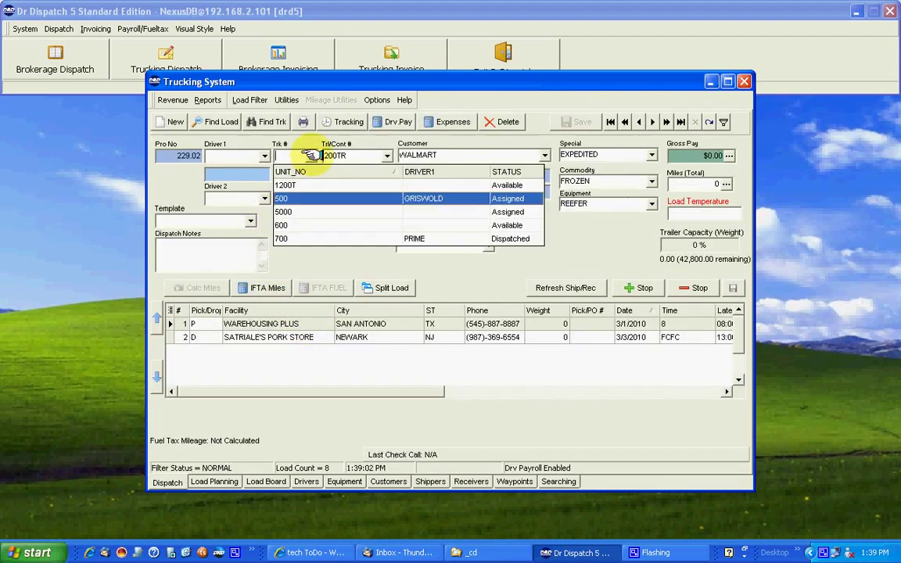
pyautogui.click(302, 222)
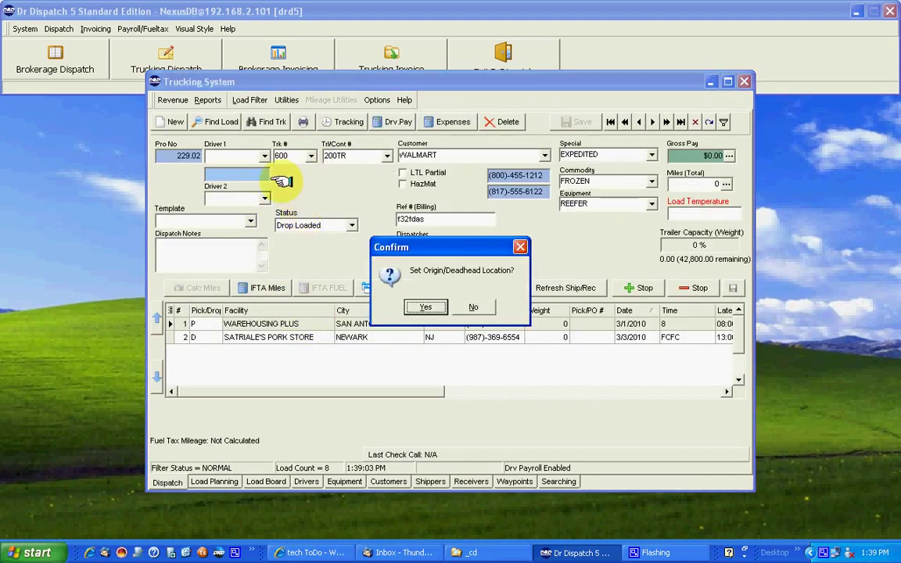
pyautogui.click(426, 306)
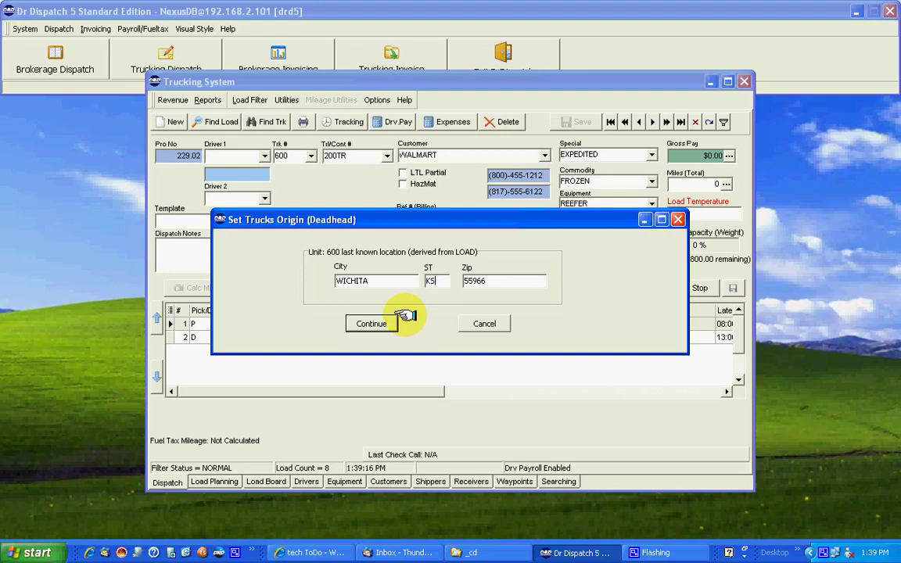
pyautogui.click(376, 322)
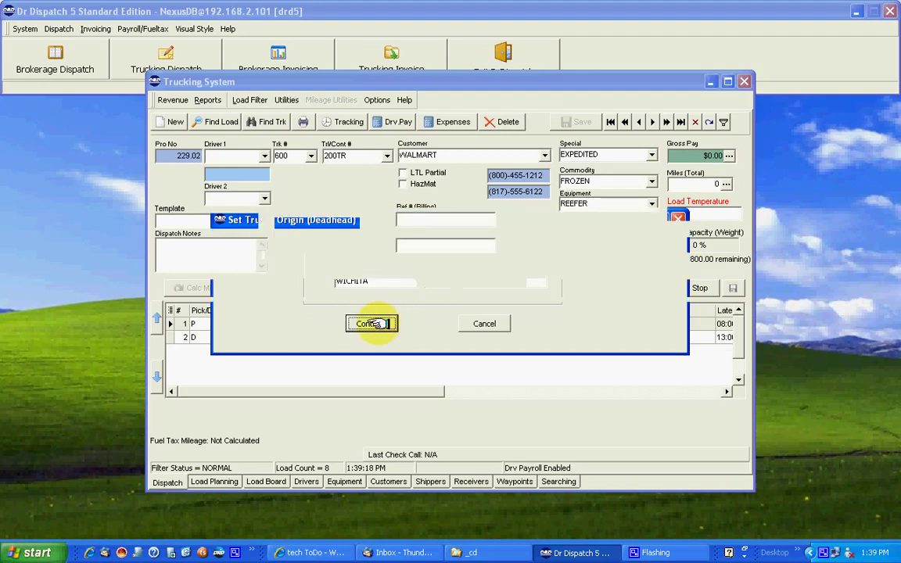
pyautogui.click(449, 299)
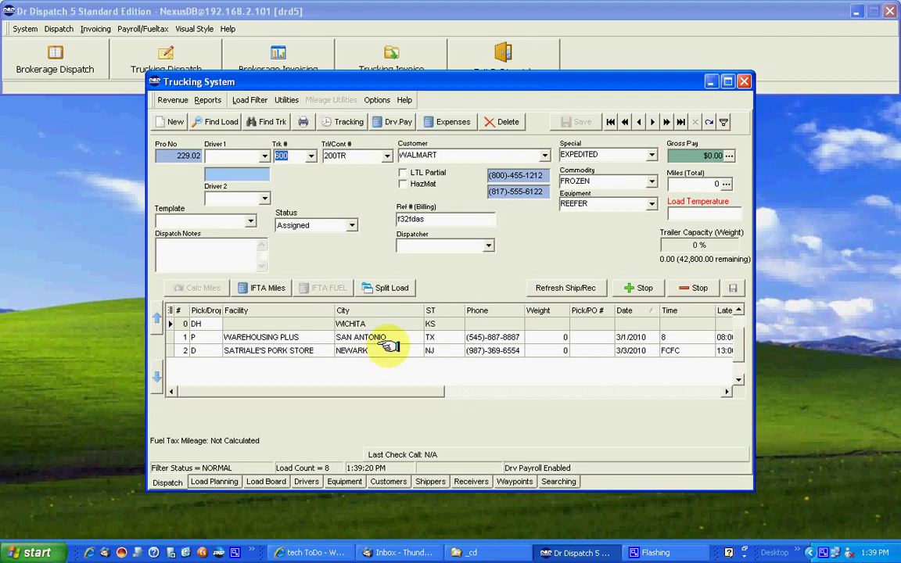
# Remove the WAREHOUSING PLUS facility from the first stop and enter JOPLIN, MO as its location
pyautogui.click(266, 342)
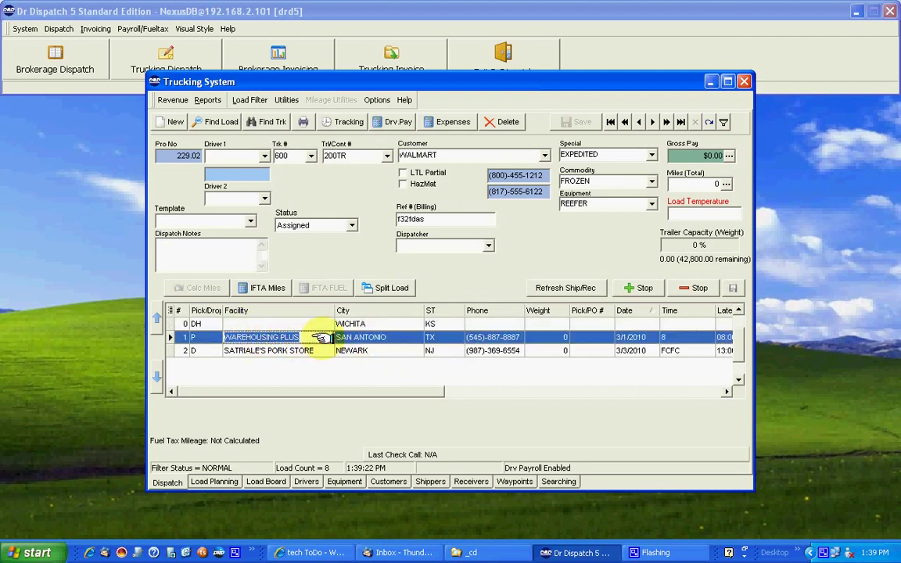
pyautogui.press('BackSpace')
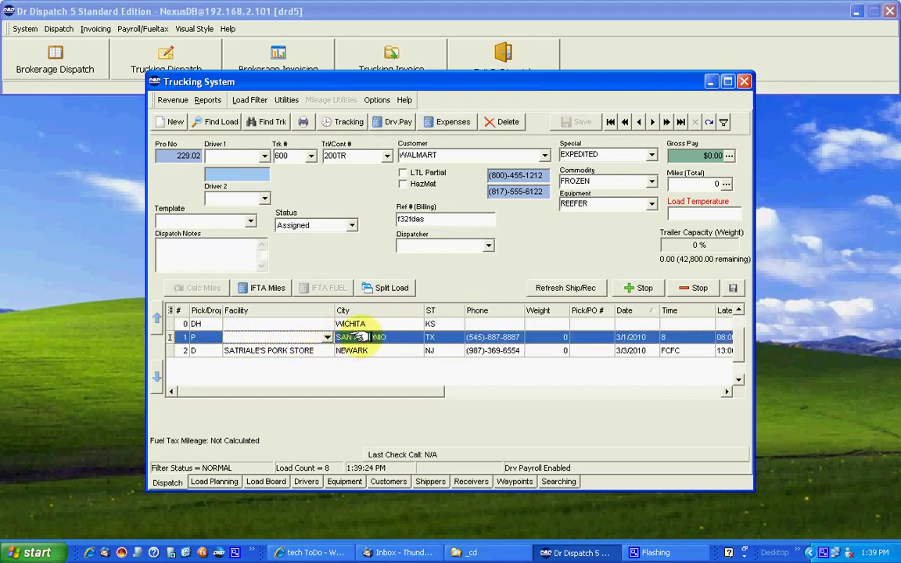
pyautogui.click(358, 336)
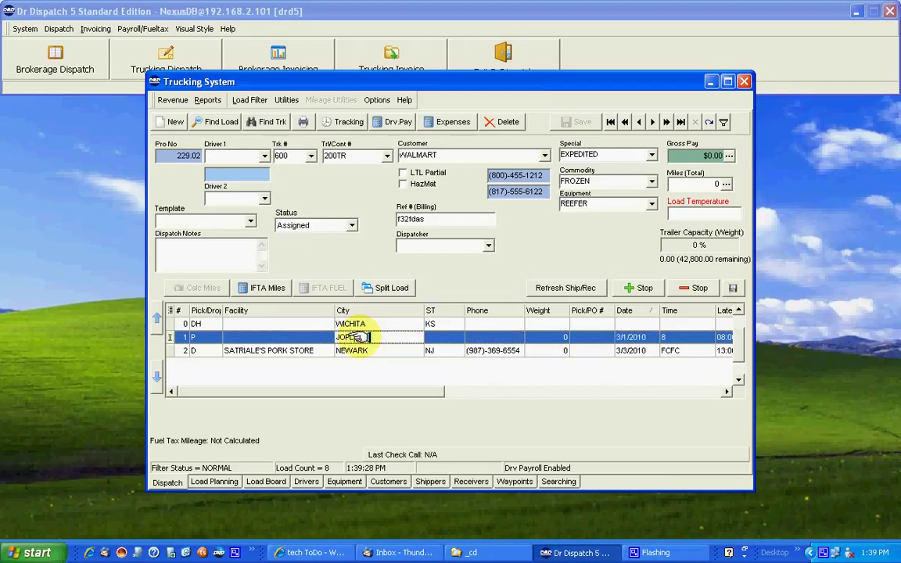
pyautogui.press('Tab')
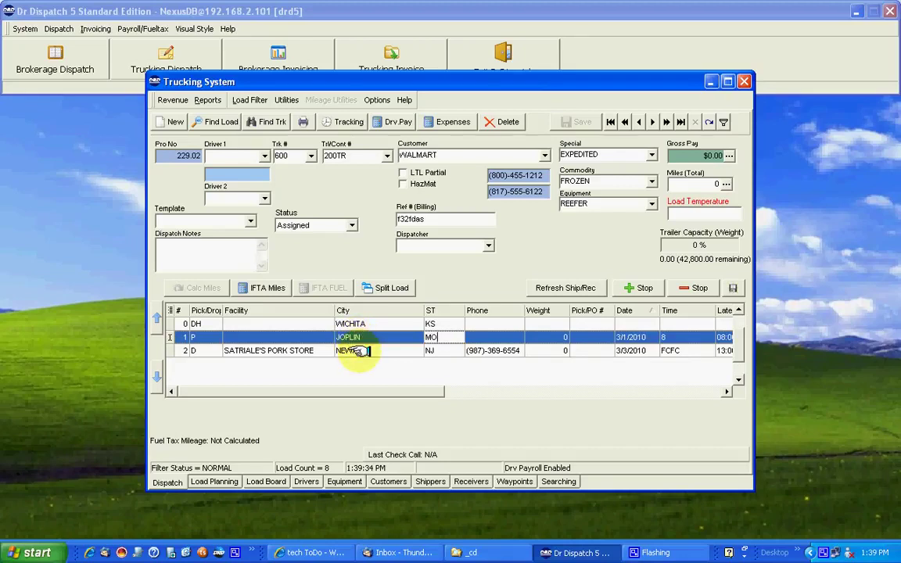
pyautogui.click(355, 351)
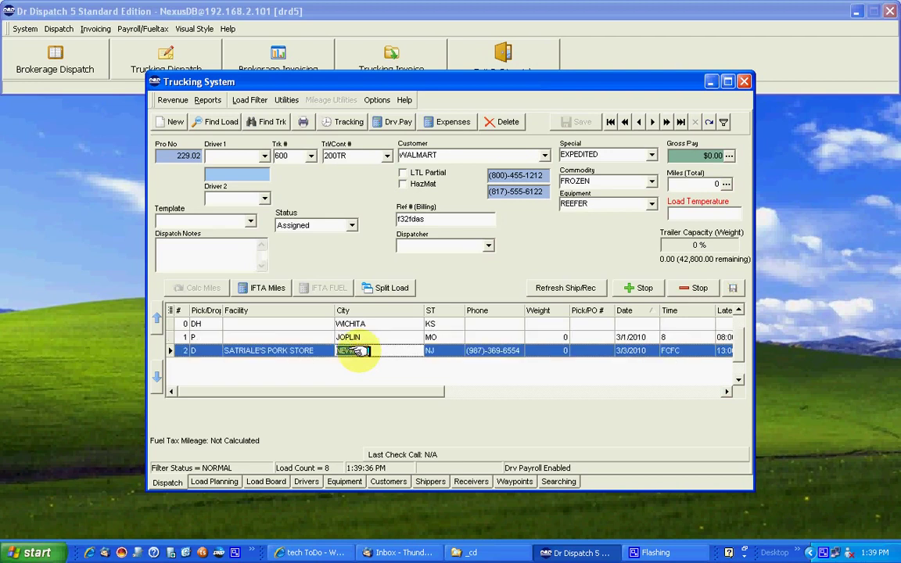
# Set the JOPLIN stop's Pick/Drop type to WAYPT
pyautogui.click(320, 324)
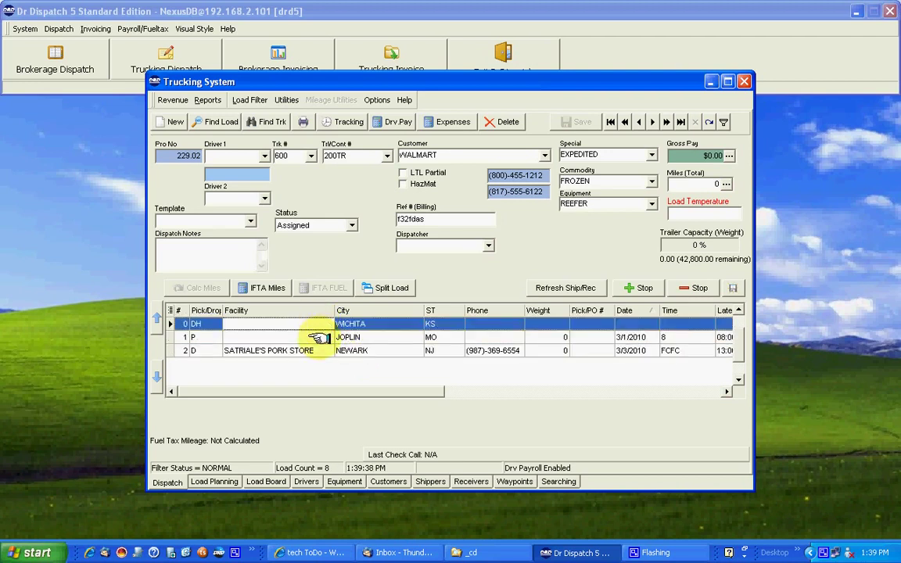
pyautogui.click(320, 337)
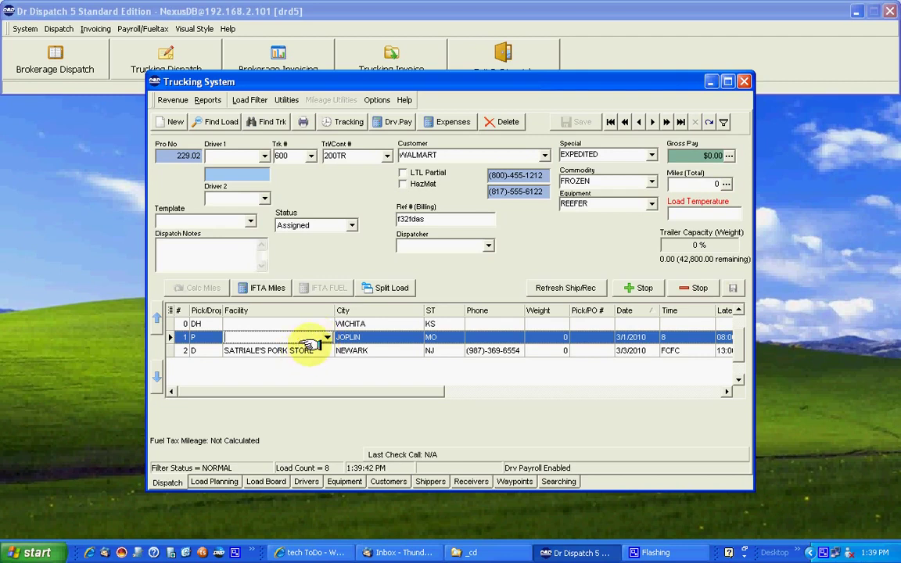
pyautogui.click(300, 350)
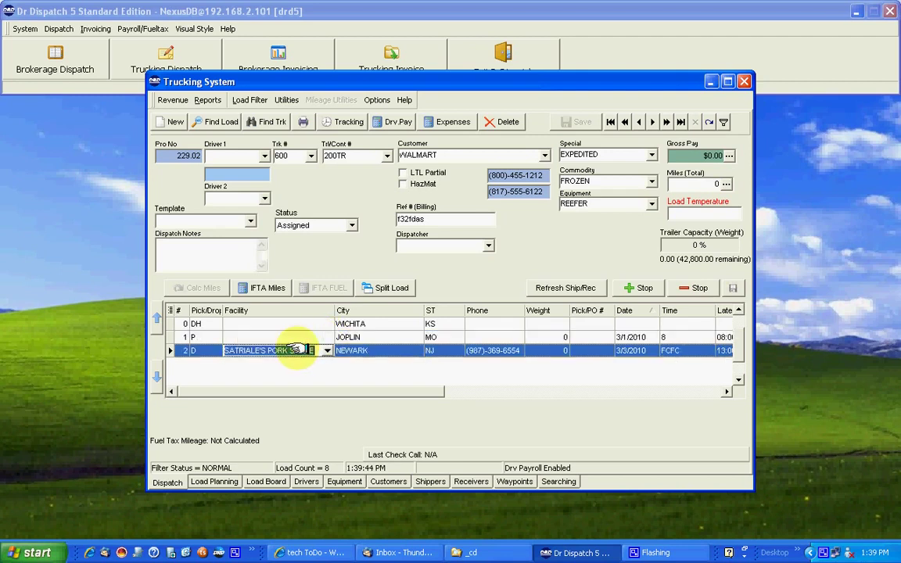
pyautogui.click(376, 351)
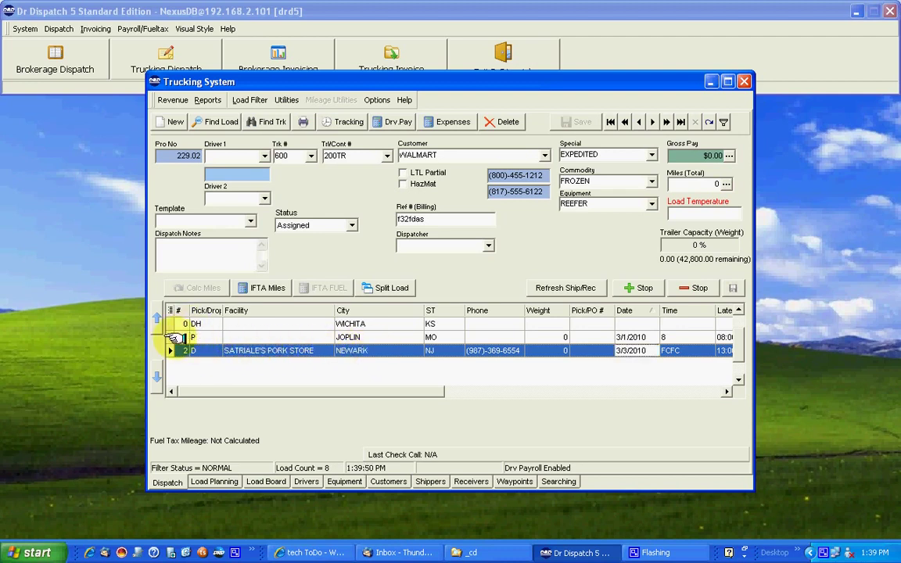
pyautogui.click(212, 336)
pyautogui.click(212, 336)
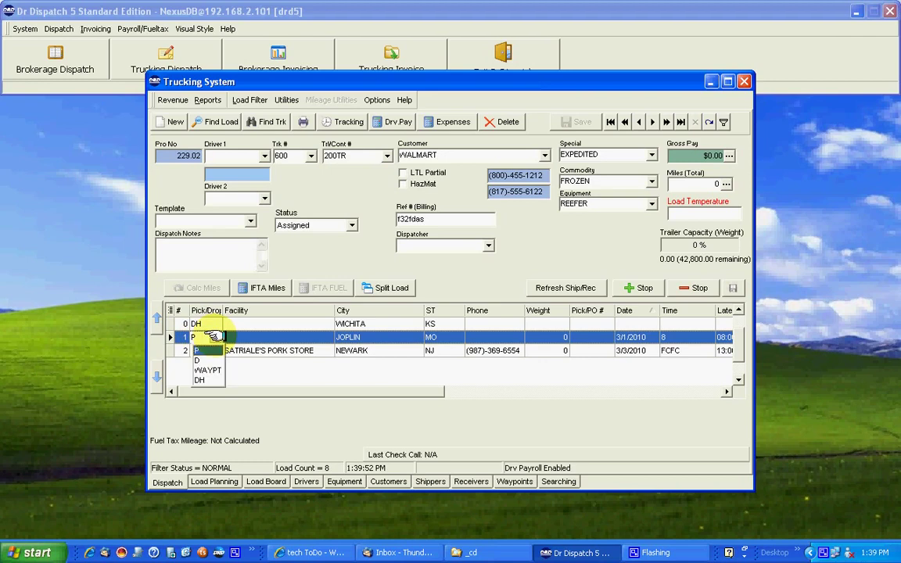
pyautogui.click(207, 371)
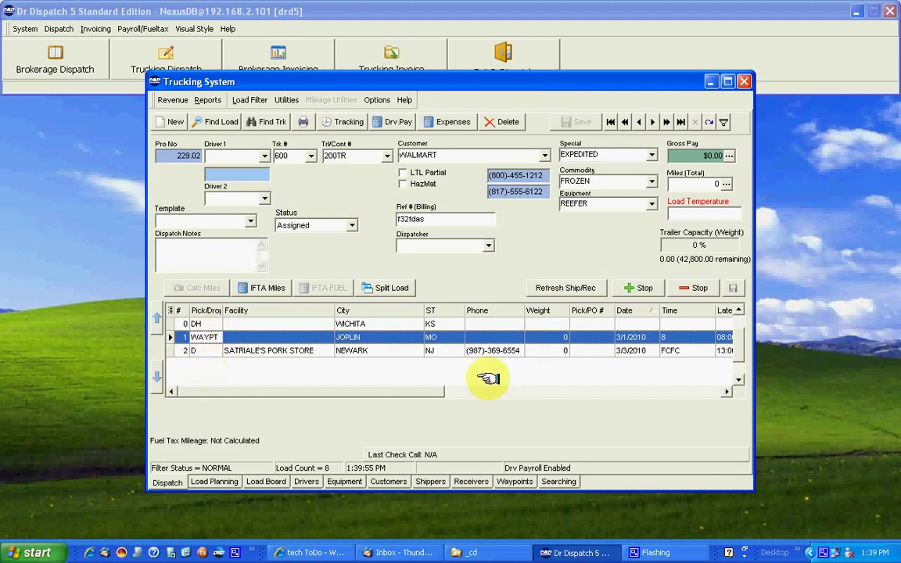
# Assign a driver to leg 229.02, accept split pay, and set its status to Dispatched
pyautogui.click(265, 157)
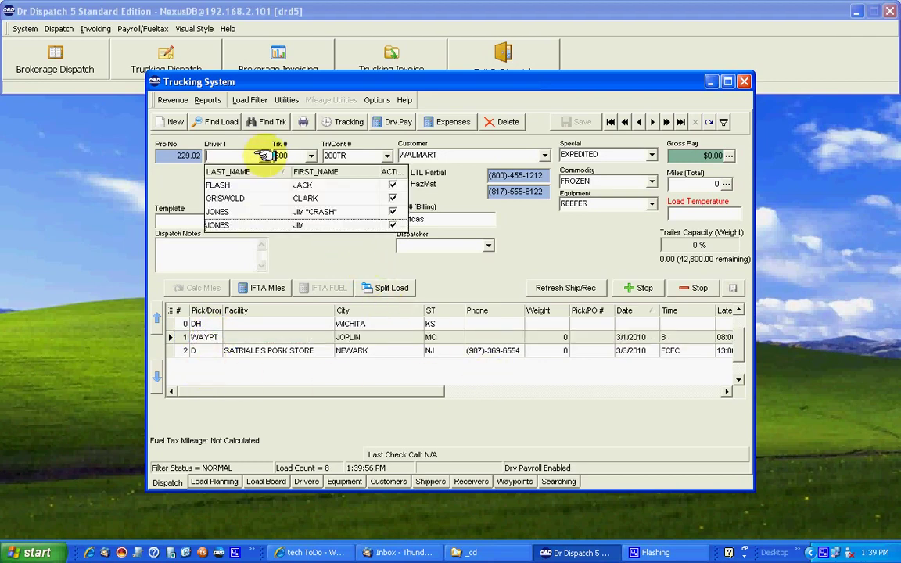
pyautogui.click(261, 195)
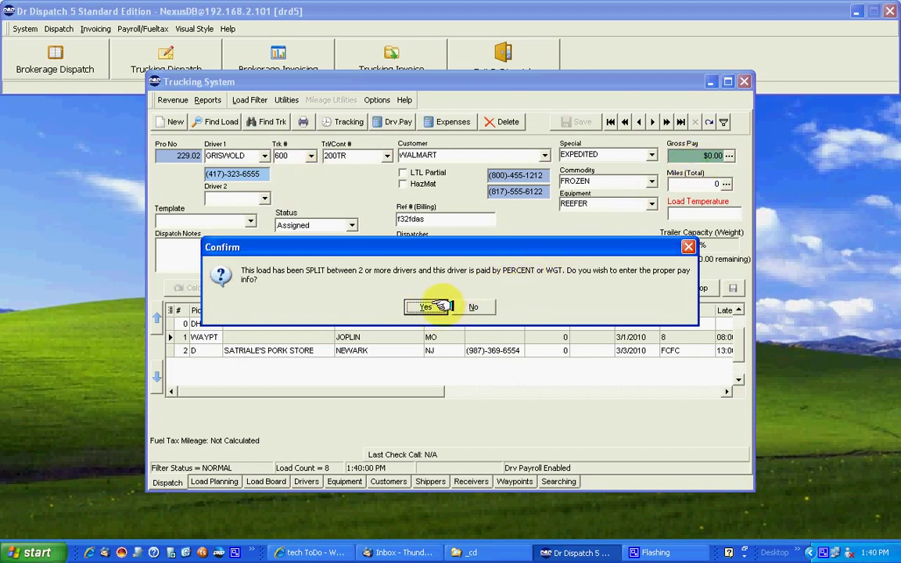
pyautogui.click(440, 309)
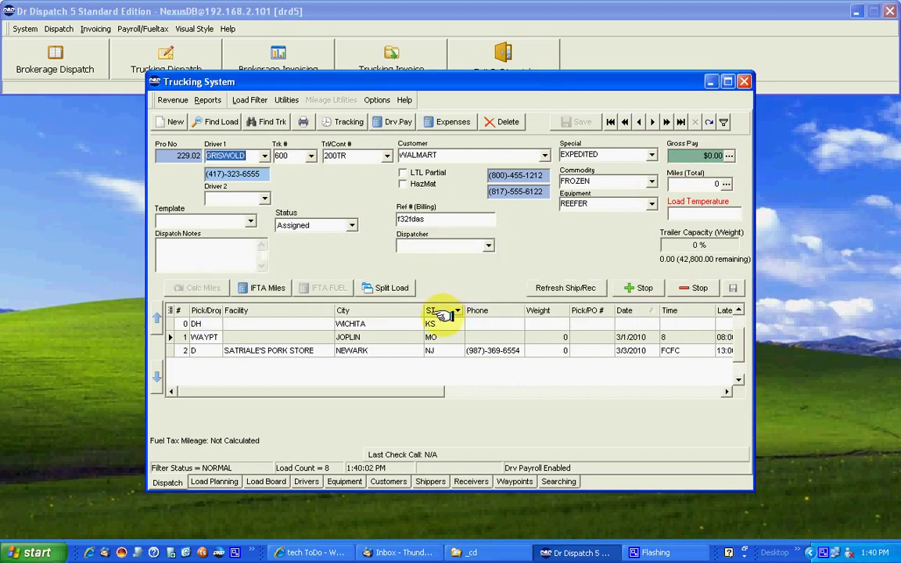
pyautogui.click(351, 225)
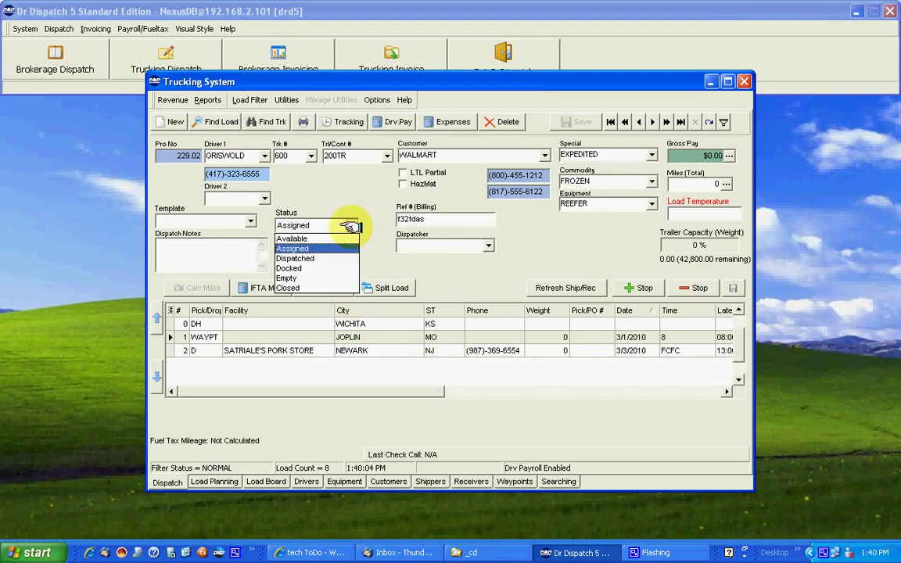
pyautogui.click(336, 258)
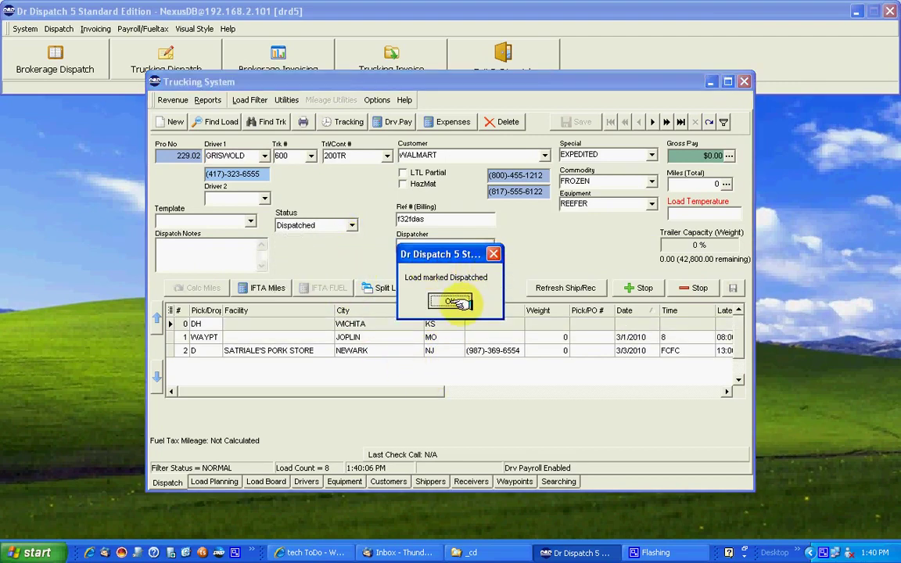
pyautogui.click(452, 302)
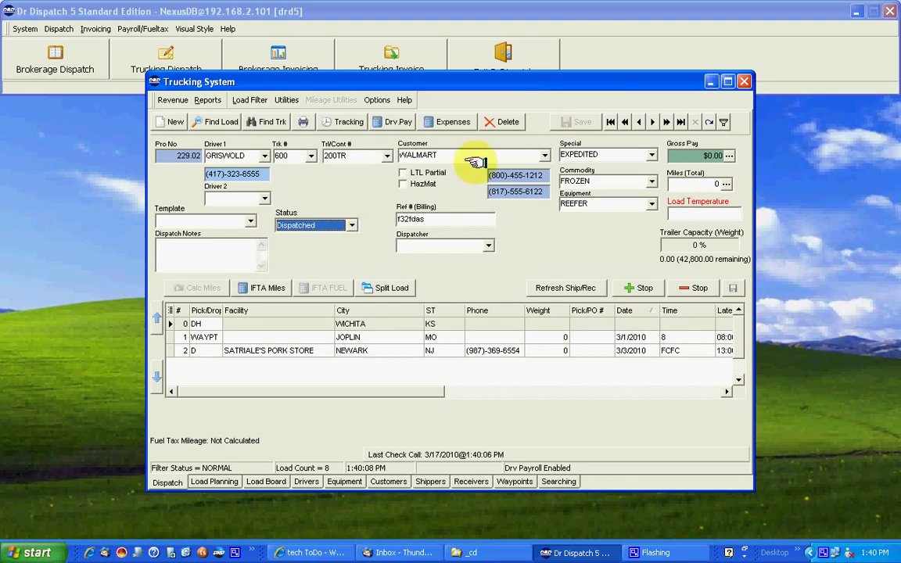
# On the previous leg 229.01, set status to Dispatched and then to Empty
pyautogui.click(638, 122)
pyautogui.click(351, 225)
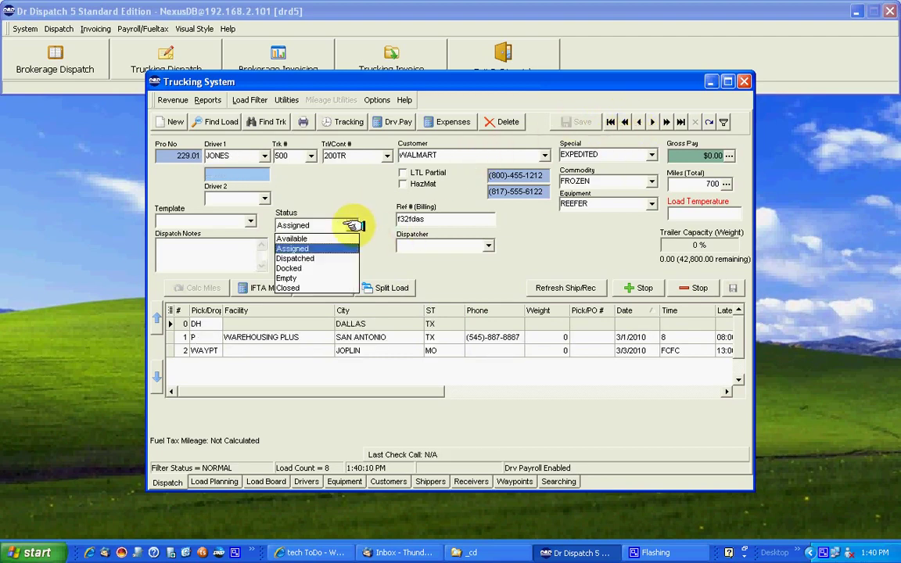
pyautogui.click(337, 258)
pyautogui.click(447, 302)
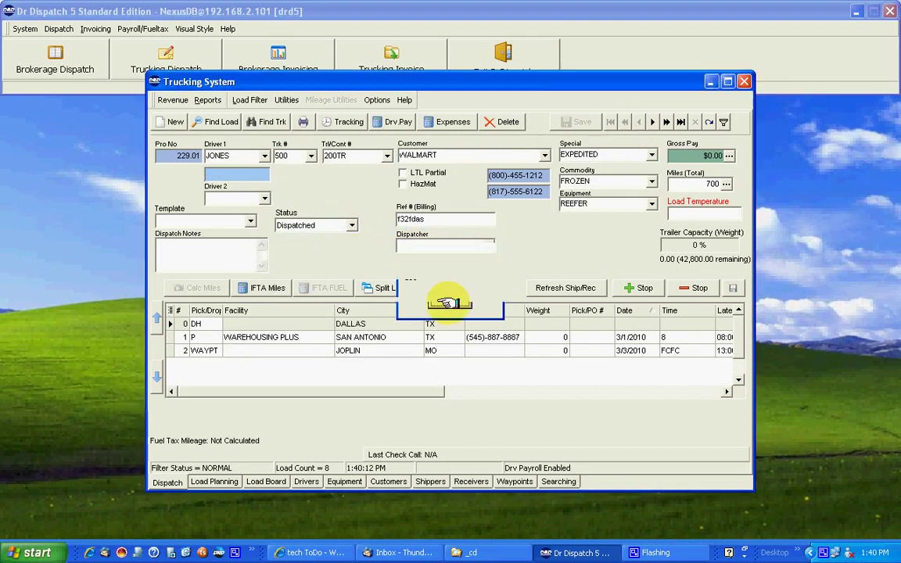
pyautogui.click(351, 225)
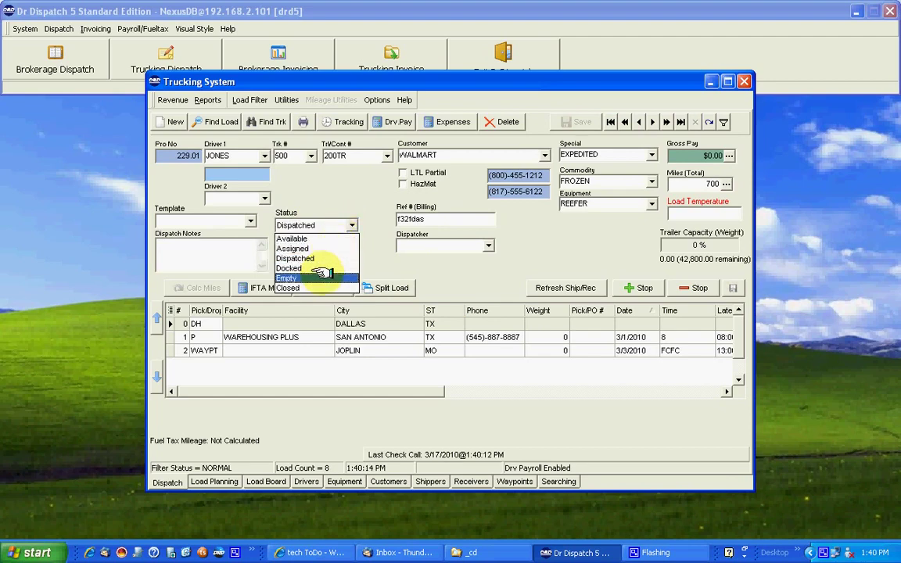
pyautogui.click(320, 277)
pyautogui.click(447, 302)
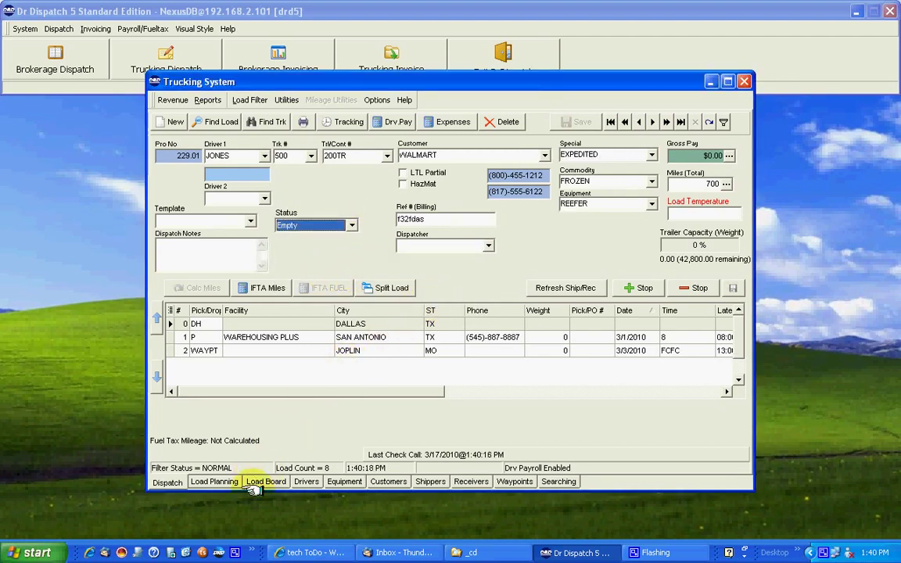
pyautogui.click(263, 481)
# Check that row 229.02 shows Dispatched on the Load Board, then return and close Trucking System
pyautogui.click(213, 315)
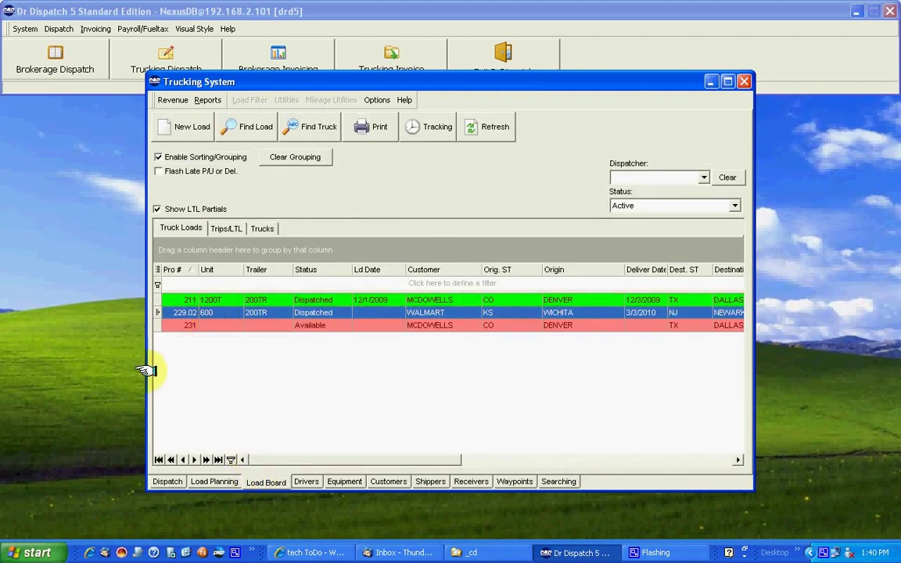
pyautogui.click(179, 312)
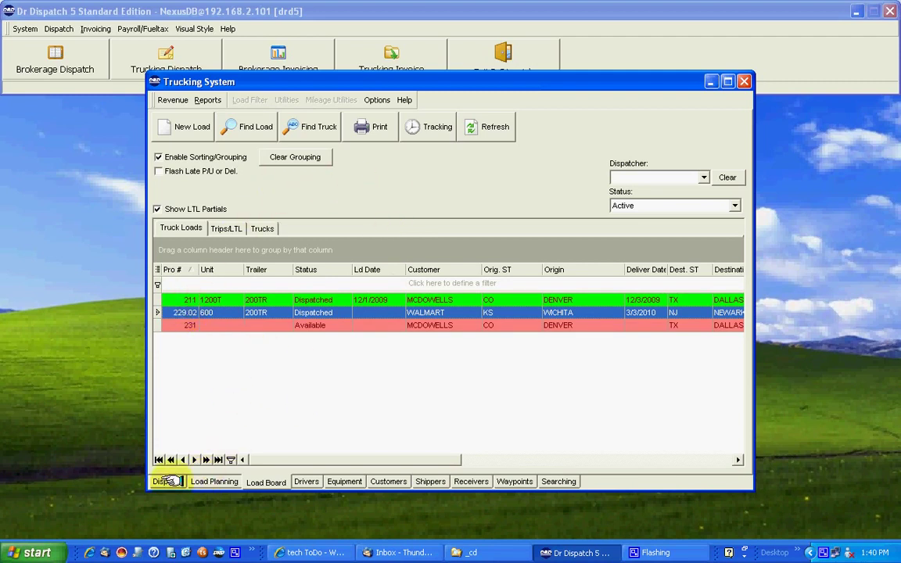
pyautogui.click(167, 481)
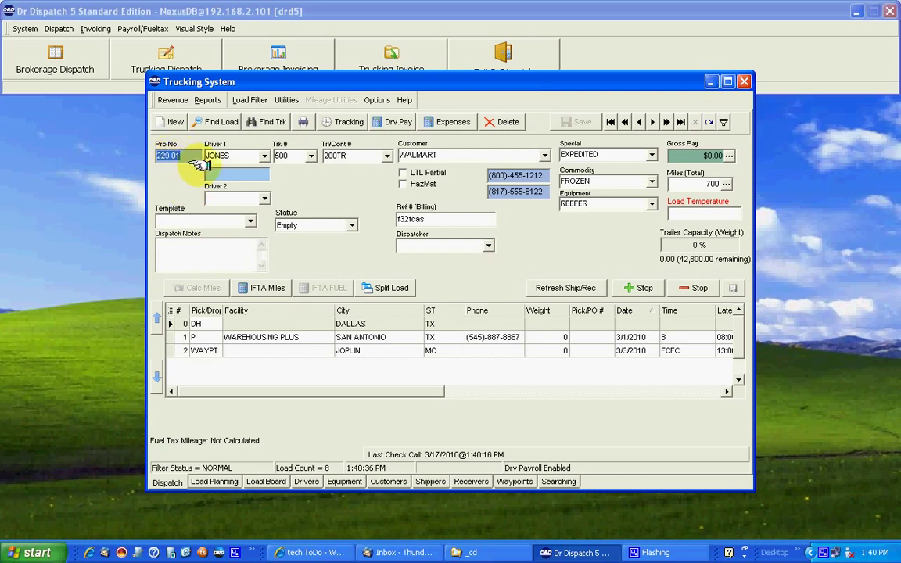
pyautogui.click(744, 81)
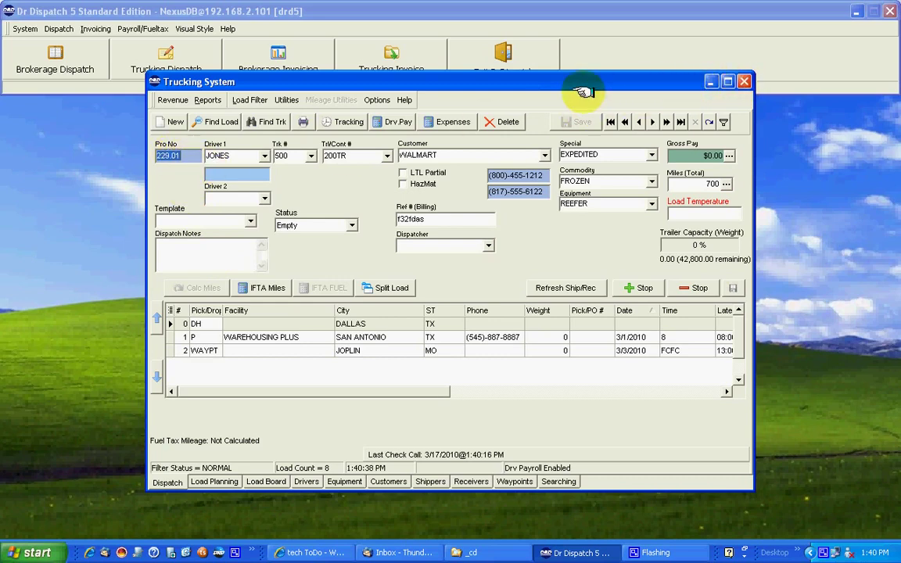
# Verify the Trucking Invoice list holds only WALMART load 229, then close it and reopen Trucking Dispatch
pyautogui.click(378, 61)
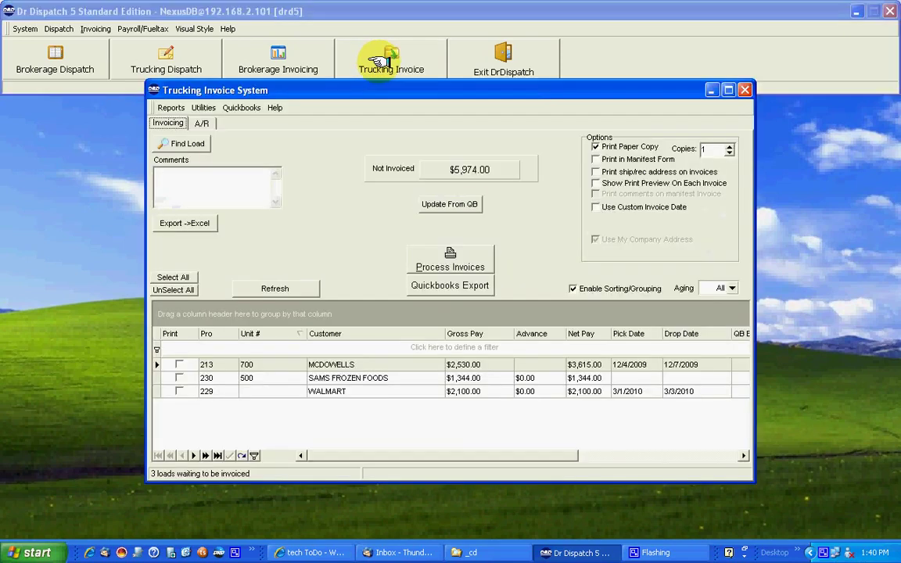
pyautogui.click(213, 391)
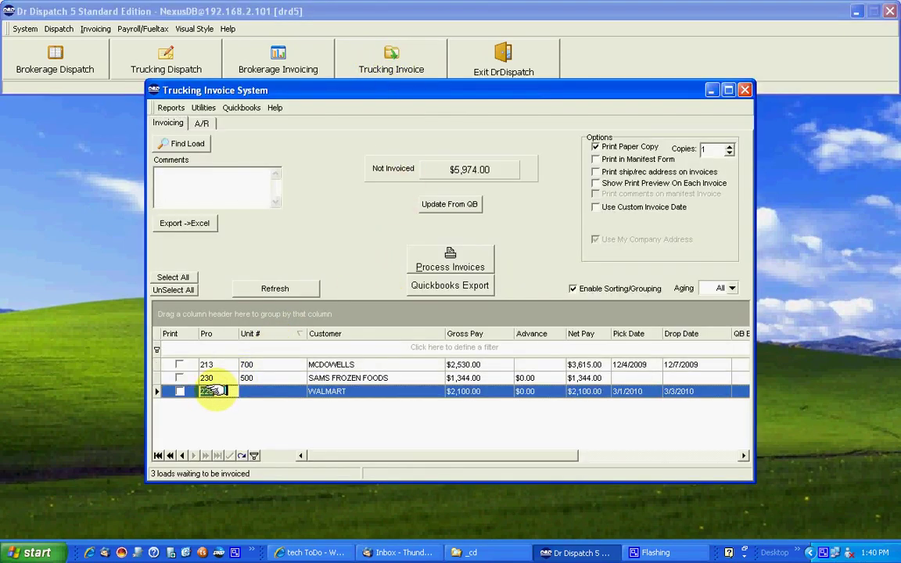
pyautogui.click(266, 391)
pyautogui.click(344, 391)
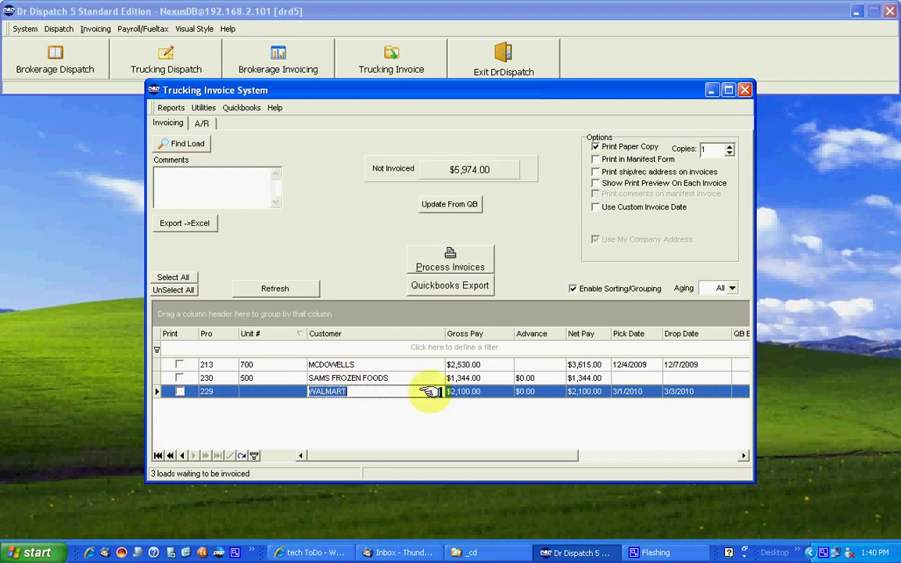
pyautogui.click(743, 90)
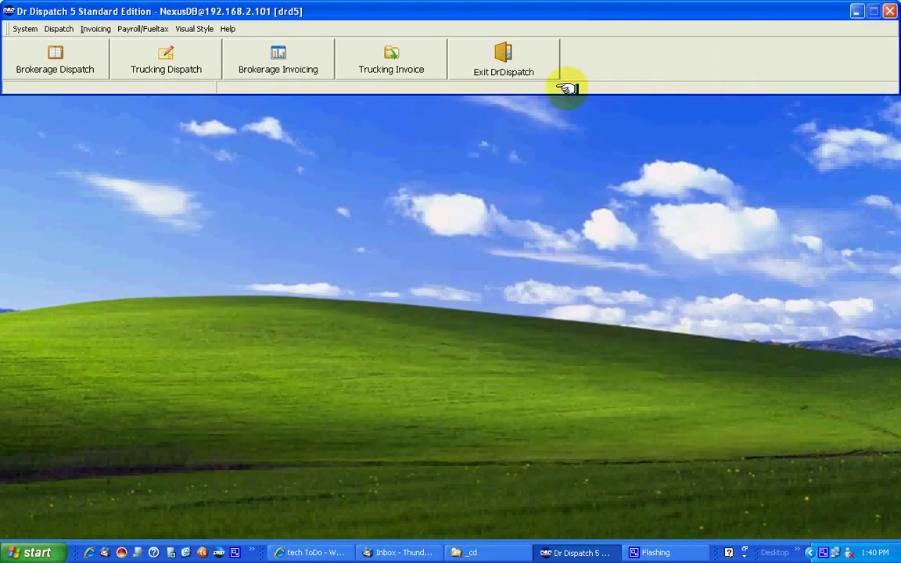
pyautogui.click(201, 66)
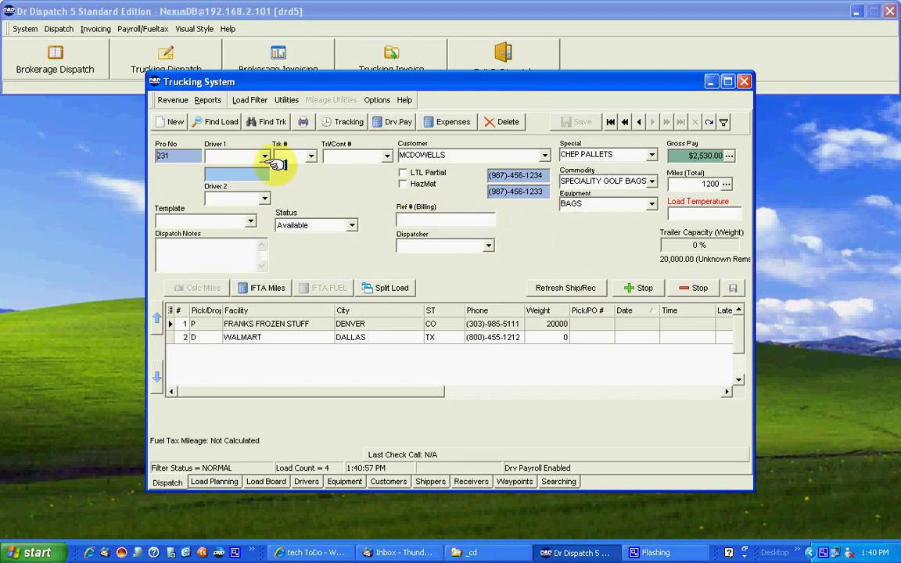
# Find load 229, step to leg 229.02 and back, then open the Truck Revenue report
pyautogui.click(218, 121)
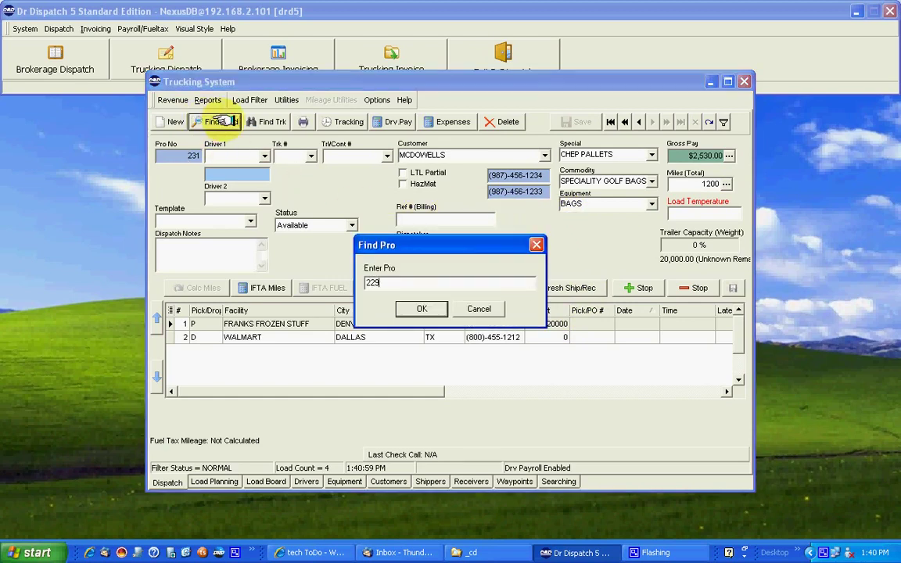
pyautogui.press('Return')
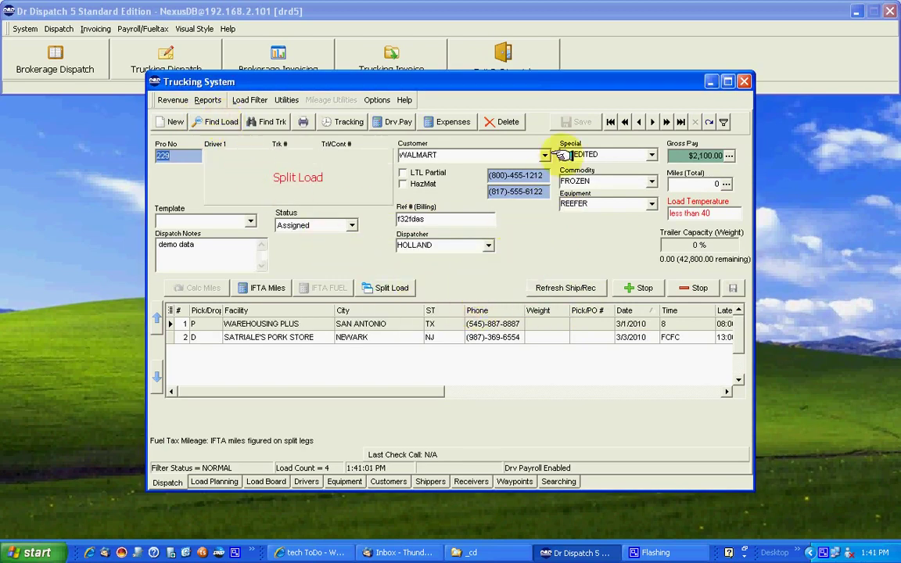
pyautogui.click(651, 121)
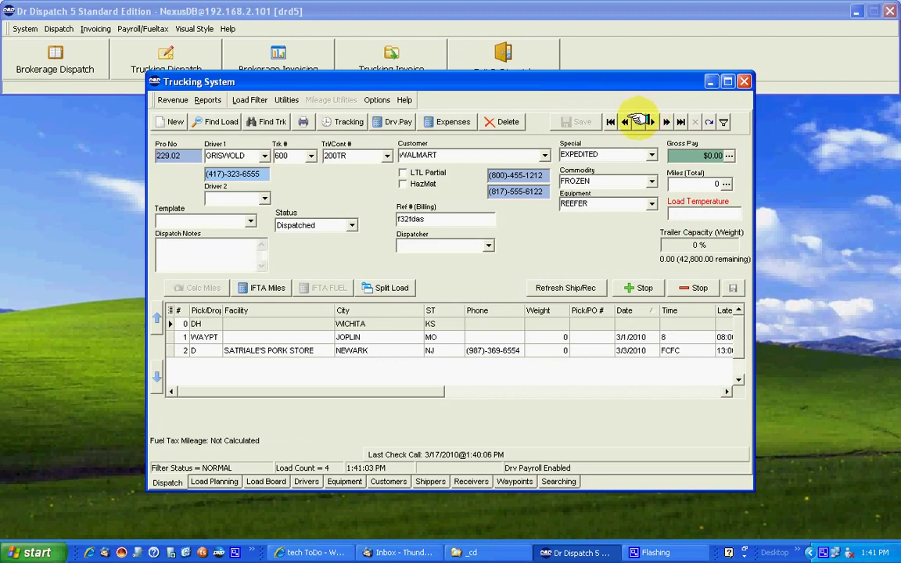
pyautogui.click(638, 121)
pyautogui.click(177, 100)
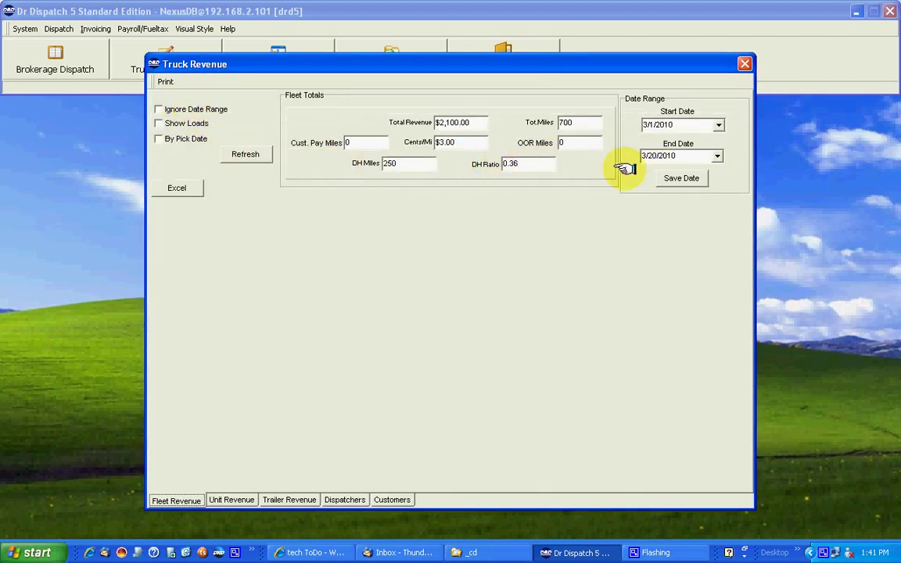
# Show Loads in Truck Revenue and review rows 229, 229.01, 229.02, including the $2,100 gross pay
pyautogui.click(190, 124)
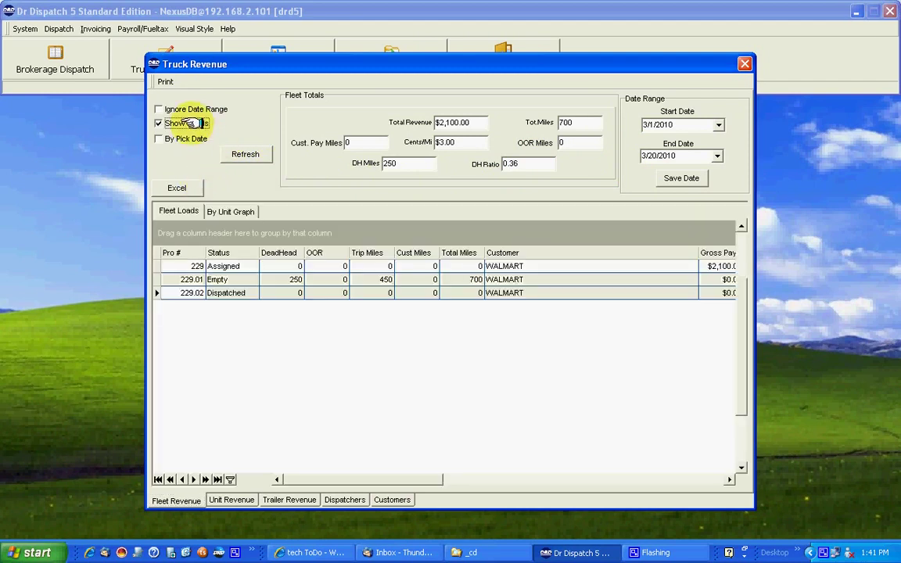
pyautogui.click(189, 265)
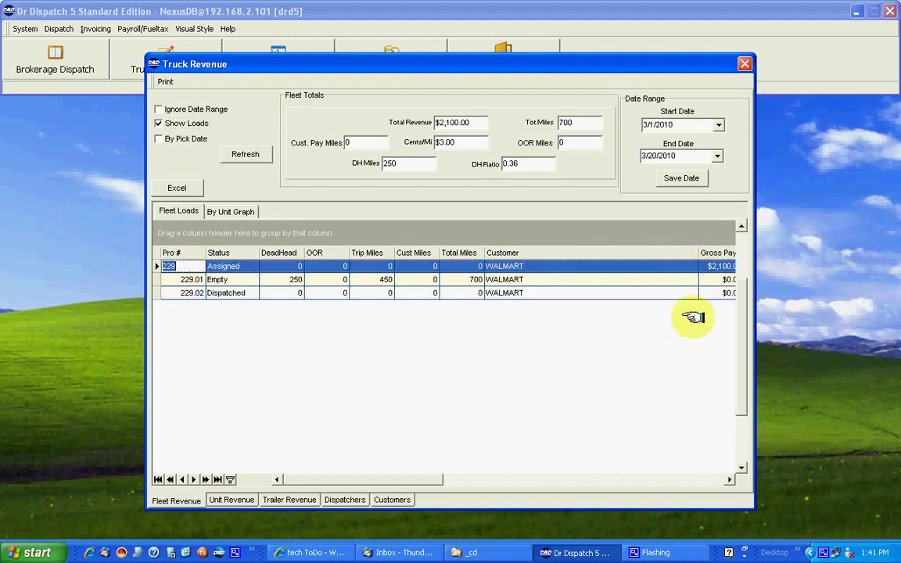
pyautogui.click(728, 478)
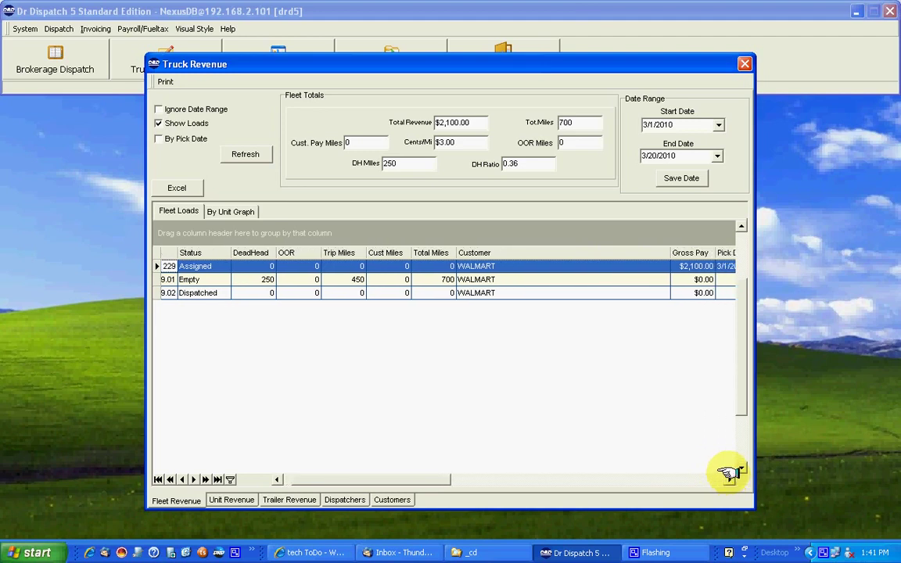
pyautogui.click(702, 279)
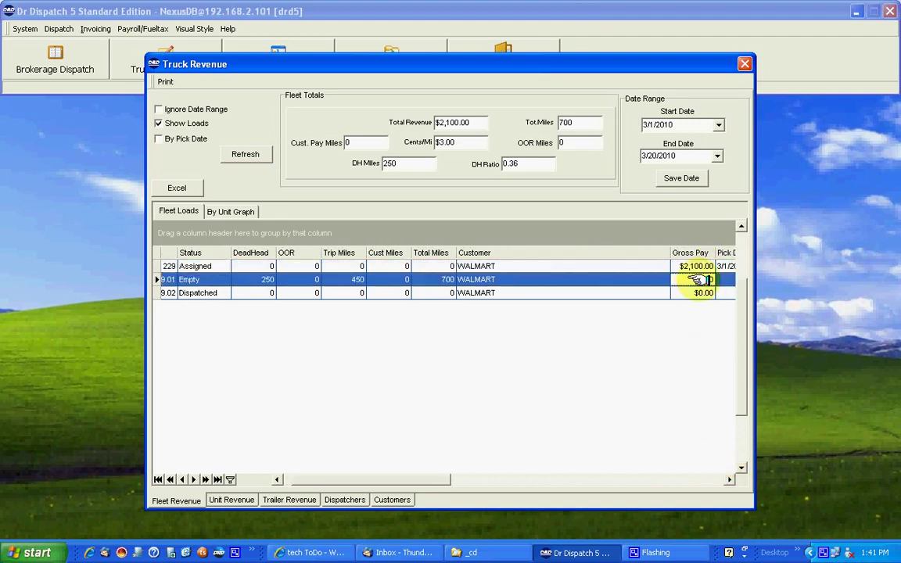
pyautogui.click(686, 293)
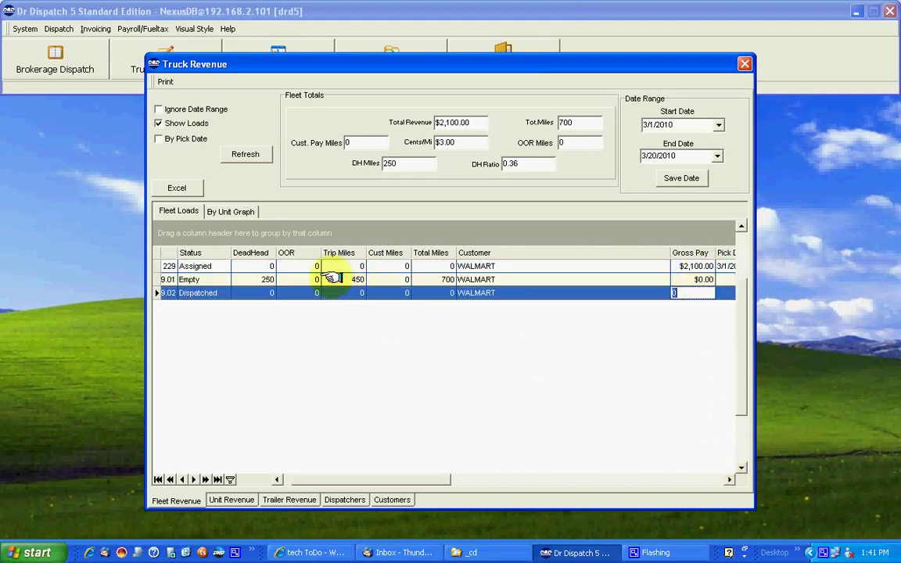
pyautogui.click(254, 280)
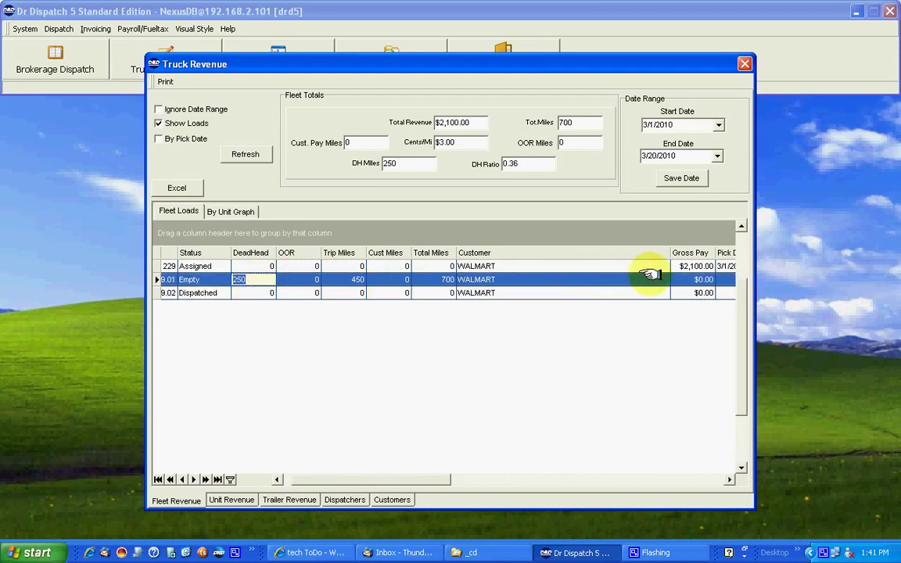
pyautogui.click(685, 266)
pyautogui.click(573, 282)
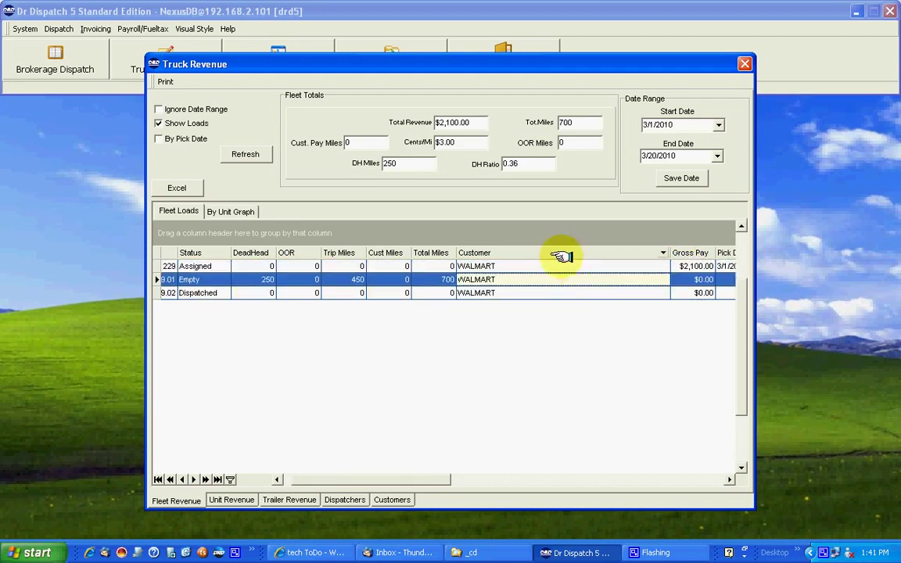
pyautogui.click(465, 141)
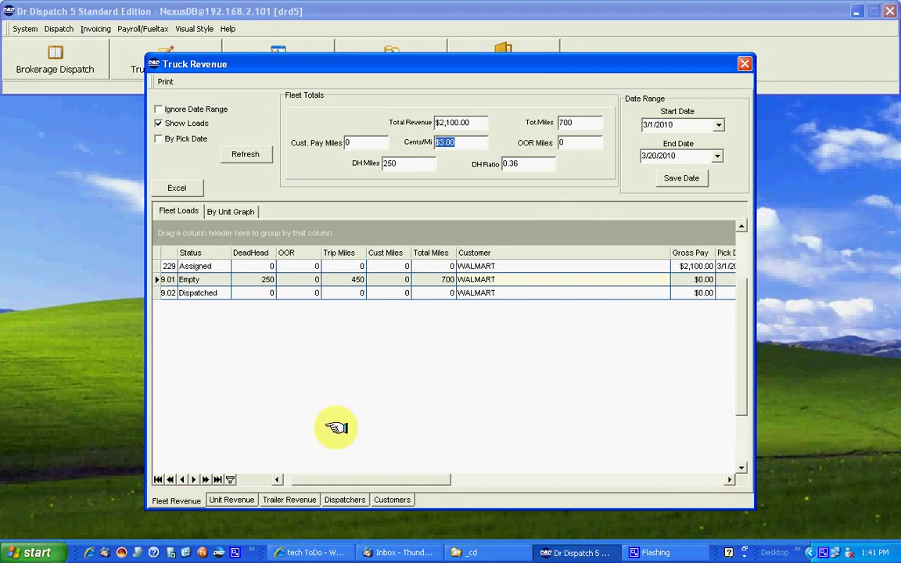
# Compare the legs' gross pay and total miles, then close the Truck Revenue report
pyautogui.click(627, 278)
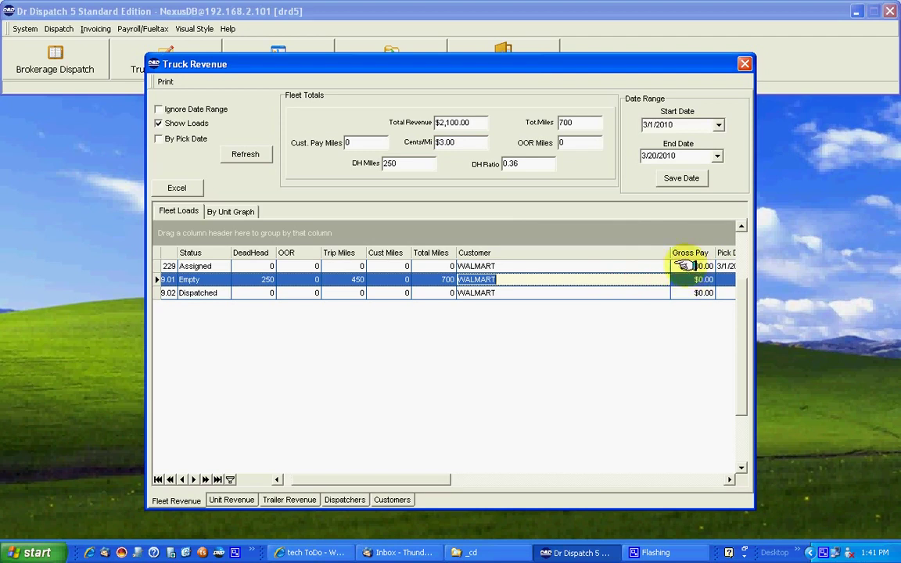
pyautogui.click(692, 291)
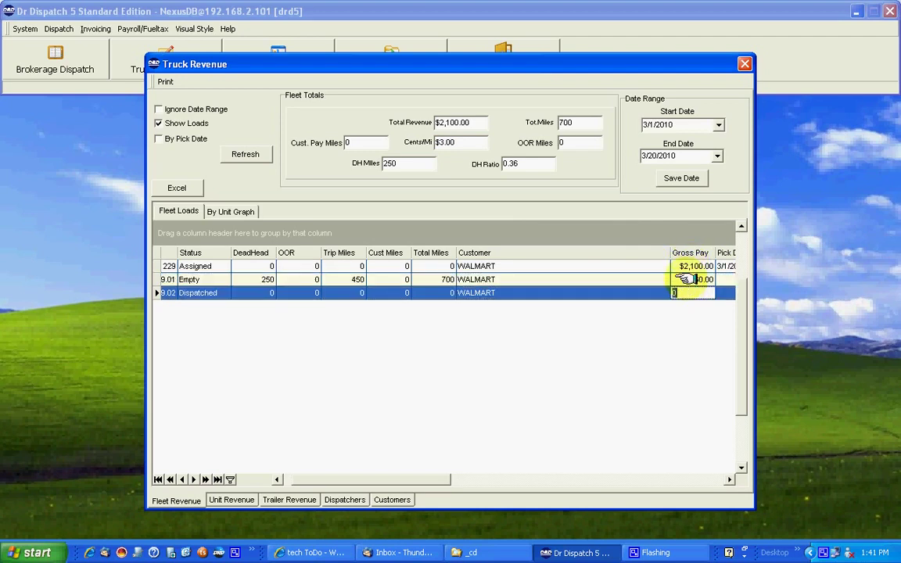
pyautogui.click(689, 279)
pyautogui.click(685, 291)
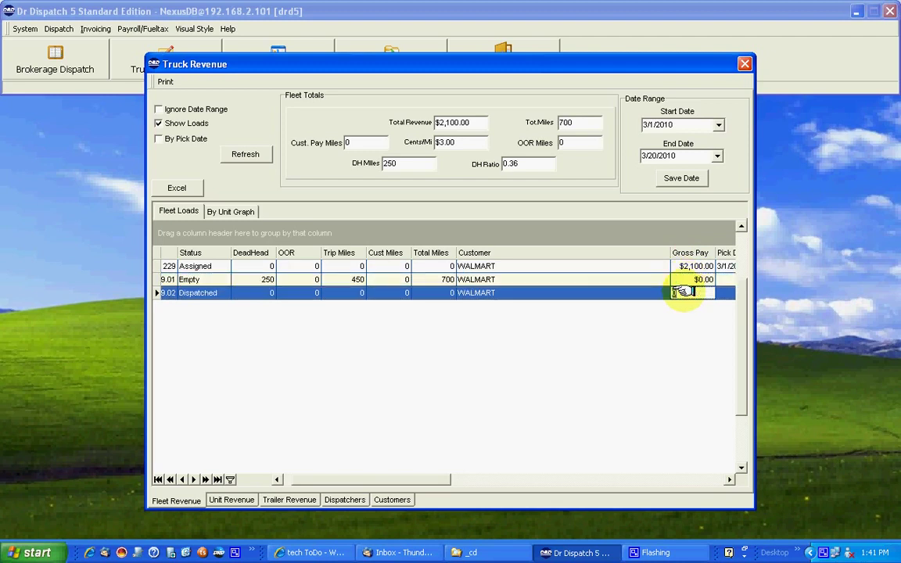
pyautogui.moveTo(355, 478); pyautogui.dragTo(346, 477)
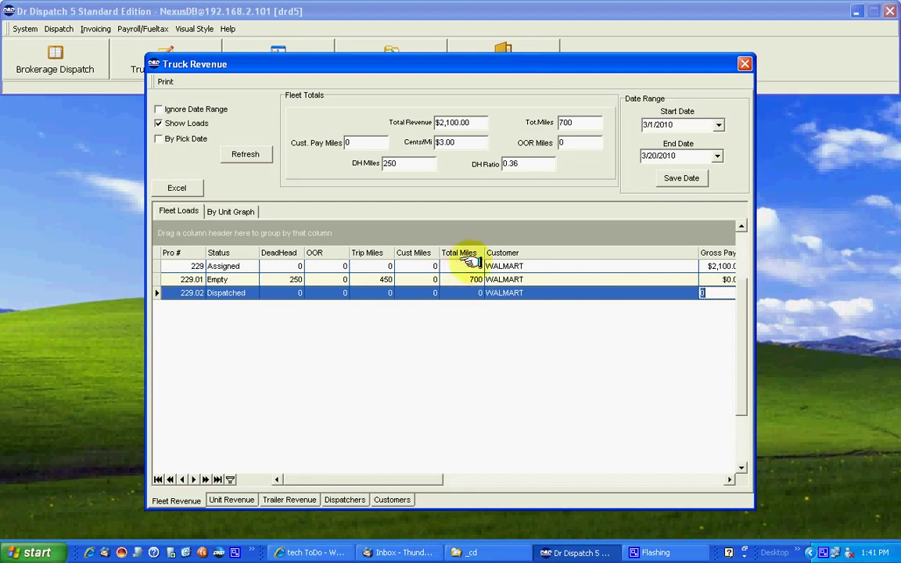
pyautogui.click(548, 266)
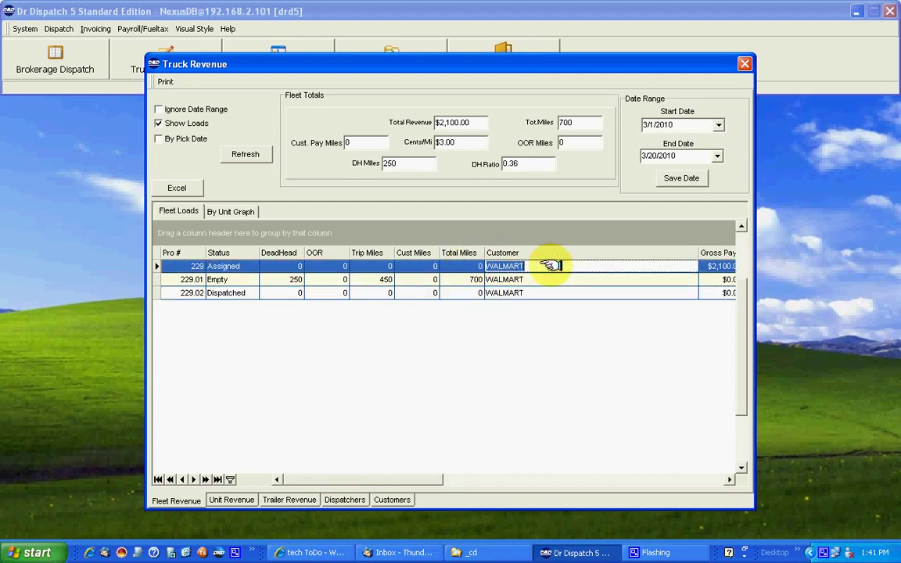
pyautogui.click(457, 279)
pyautogui.click(458, 292)
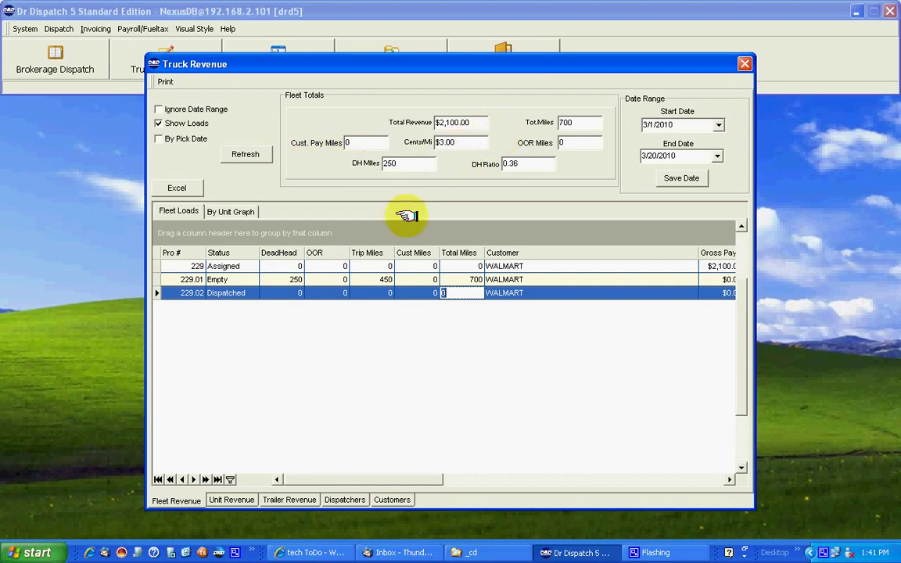
pyautogui.click(744, 64)
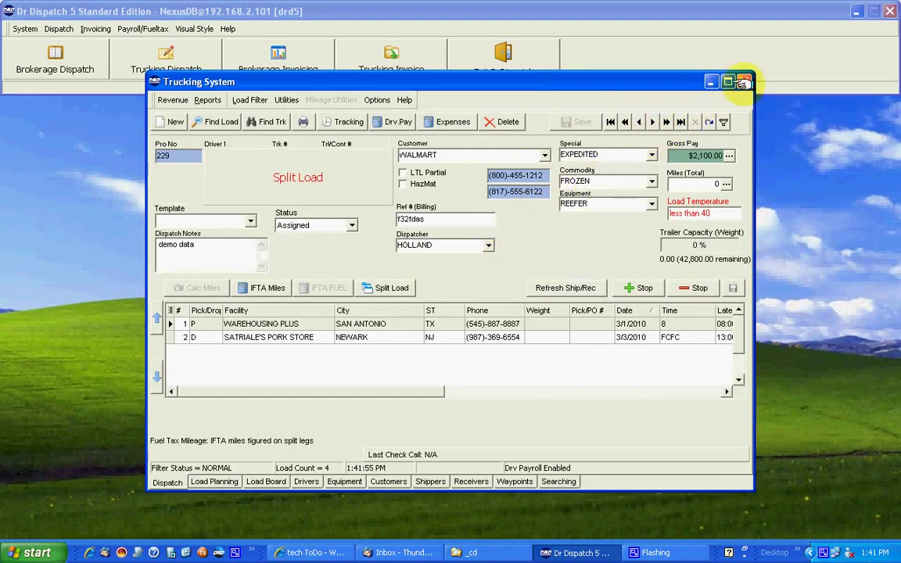